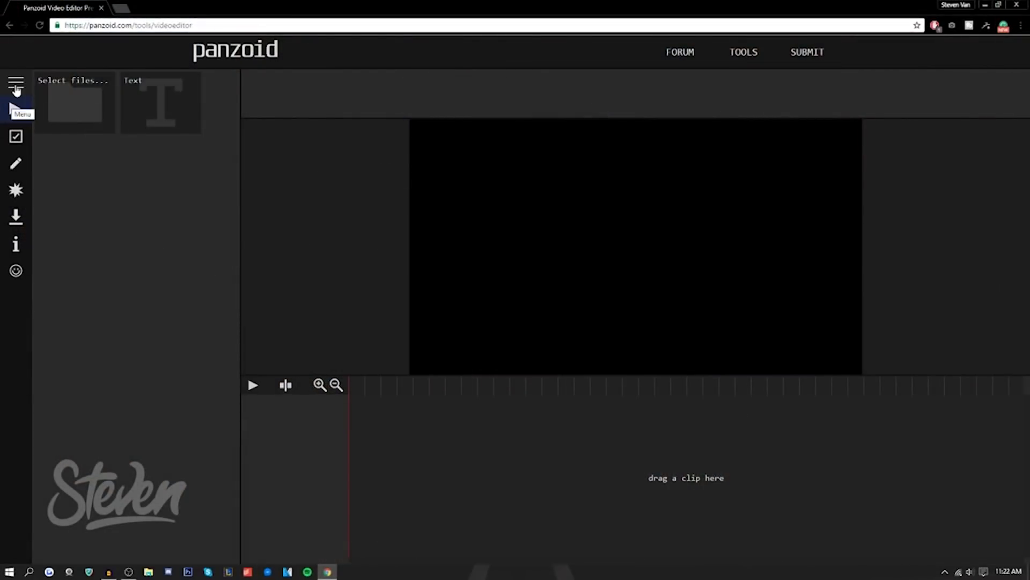
Place the Intro.mp4 clip on the video track and stretch its timeline view.
{"action": "left_click", "coordinate": [16, 85]}
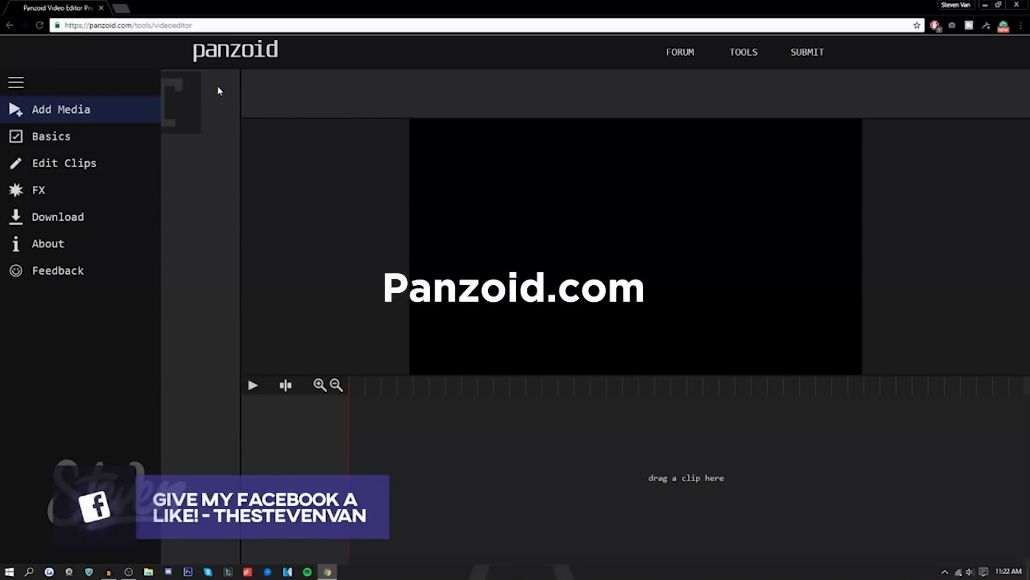
{"action": "left_click", "coordinate": [16, 84]}
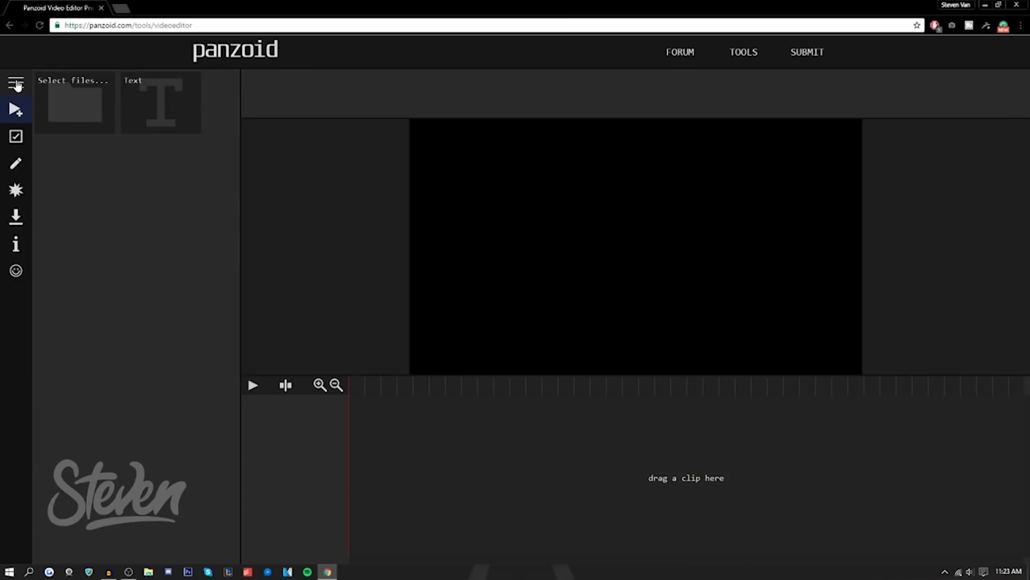
{"action": "left_click_drag", "start_coordinate": [74, 172], "coordinate": [346, 388]}
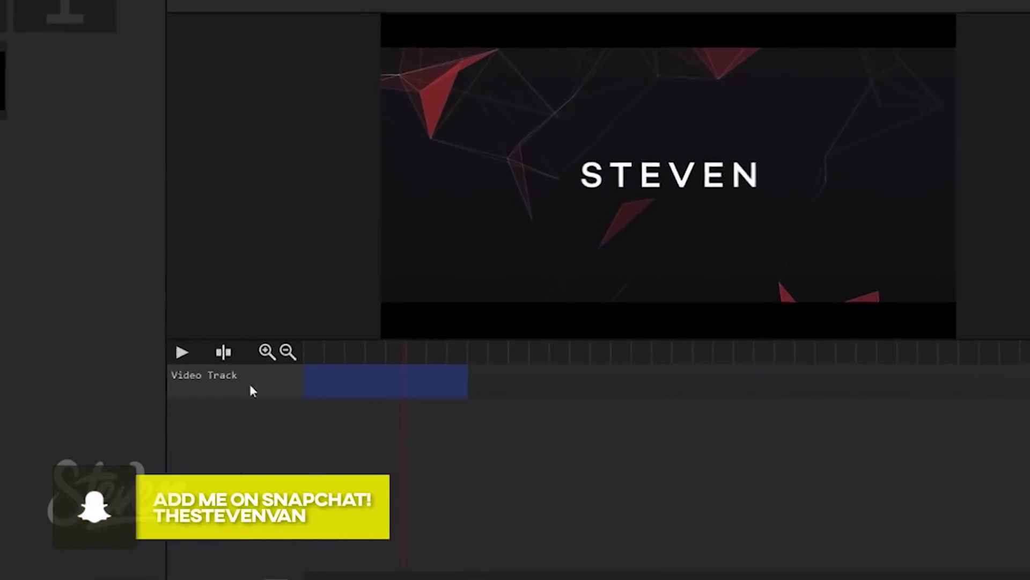
{"action": "left_click", "coordinate": [267, 352]}
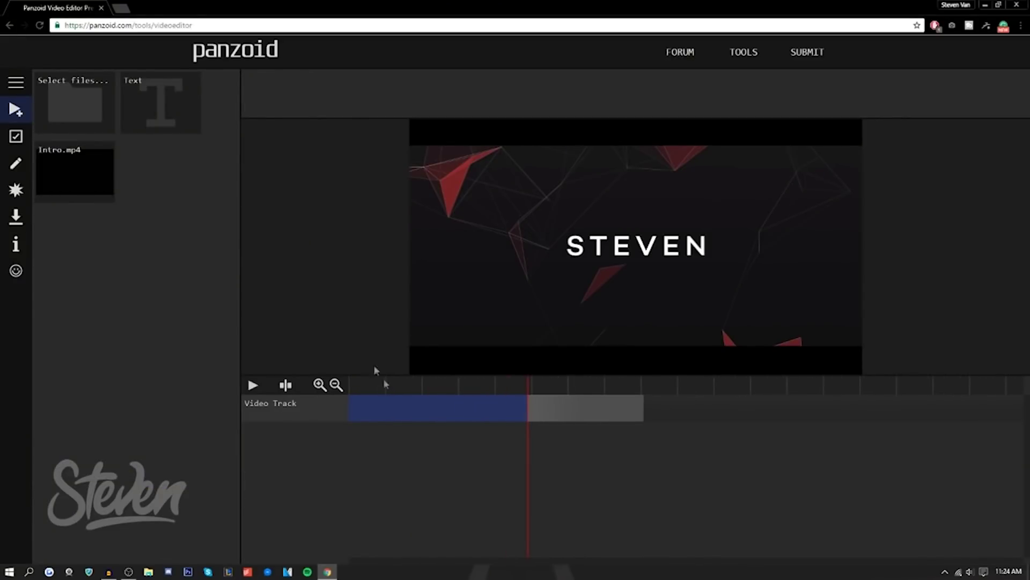
Set the project resolution to 1920x1080 at 60 fps and select part of the intro clip.
{"action": "left_click", "coordinate": [15, 136]}
{"action": "left_click", "coordinate": [220, 101]}
{"action": "left_click", "coordinate": [193, 129]}
{"action": "left_click", "coordinate": [229, 124]}
{"action": "left_click", "coordinate": [229, 123]}
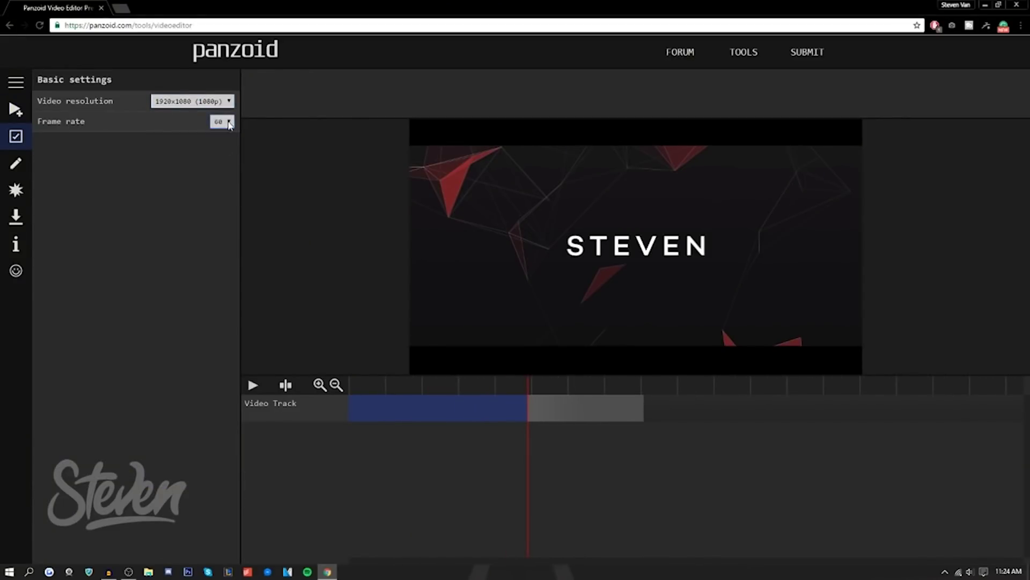
{"action": "left_click", "coordinate": [15, 164]}
{"action": "left_click", "coordinate": [578, 439]}
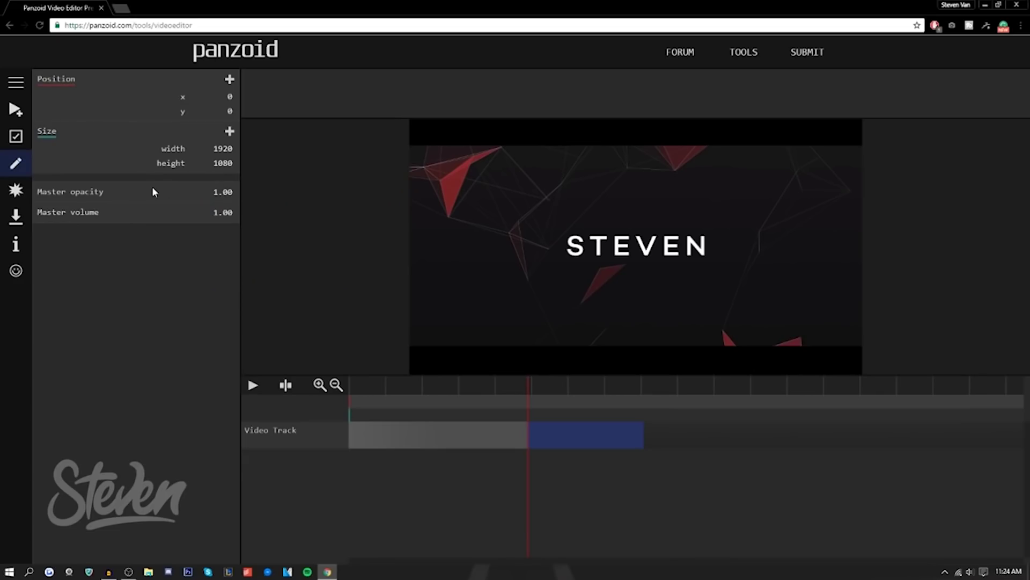
Add a panzoid text clip on a new track above the intro and list its effects.
{"action": "left_click", "coordinate": [16, 110]}
{"action": "left_click_drag", "start_coordinate": [161, 102], "coordinate": [435, 410]}
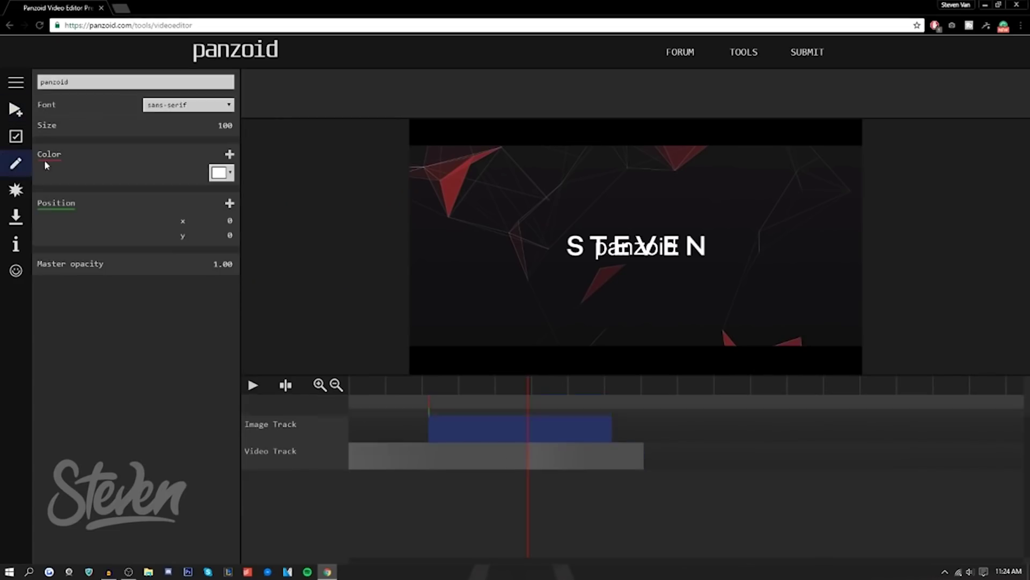
{"action": "left_click", "coordinate": [15, 190]}
{"action": "left_click", "coordinate": [197, 83]}
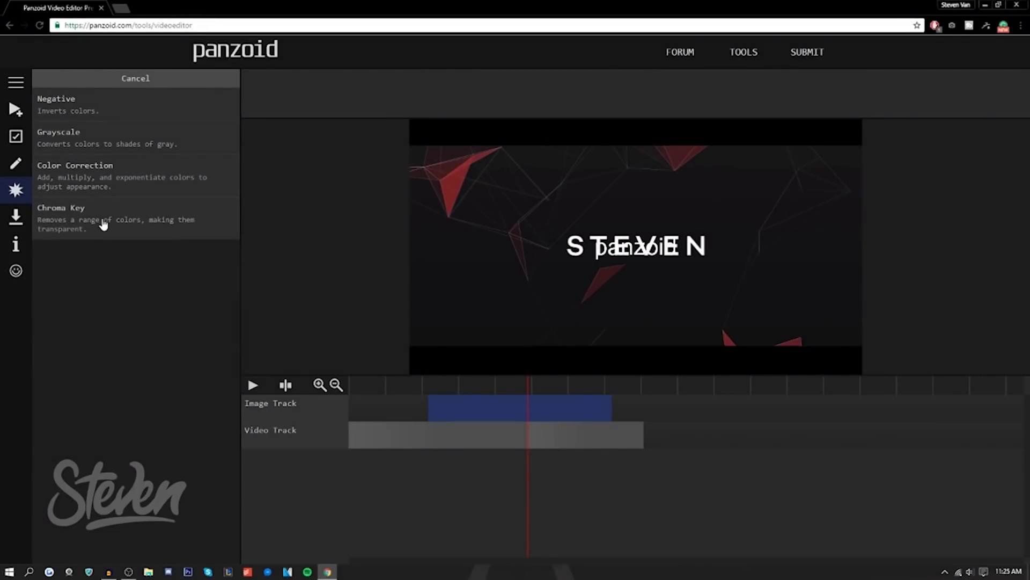
Apply Color Correction to tint the text magenta and the intro clip teal.
{"action": "left_click", "coordinate": [172, 193]}
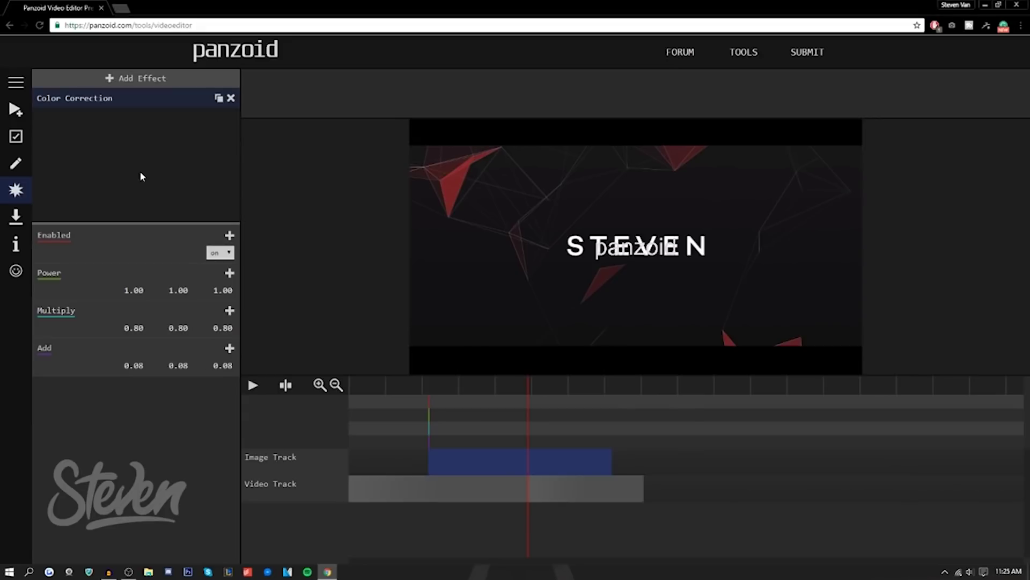
{"action": "left_click", "coordinate": [396, 416]}
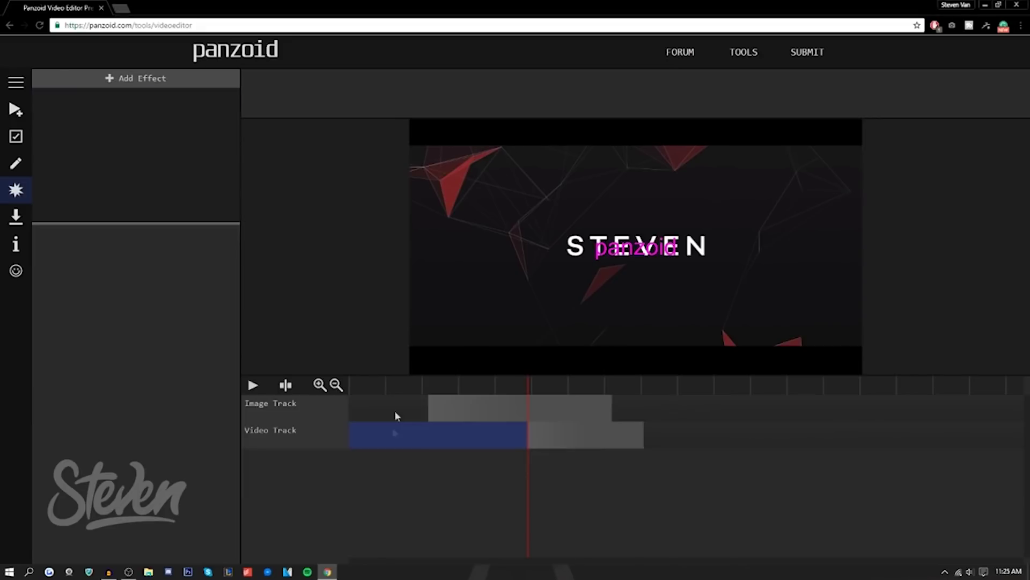
{"action": "left_click", "coordinate": [135, 78]}
{"action": "left_click", "coordinate": [172, 194]}
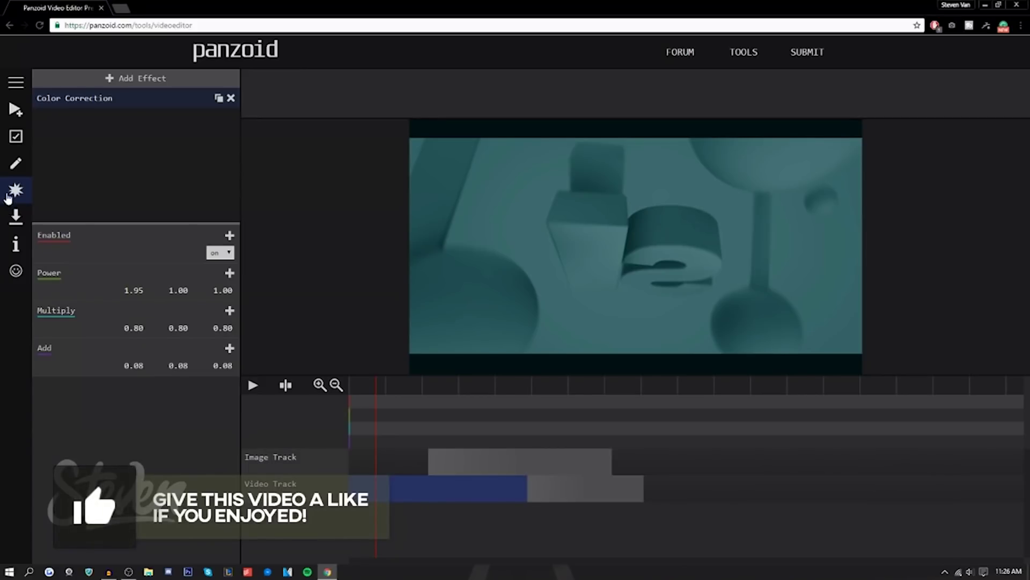
Place the green outro clip on a new top track and preview the timeline.
{"action": "left_click", "coordinate": [16, 110]}
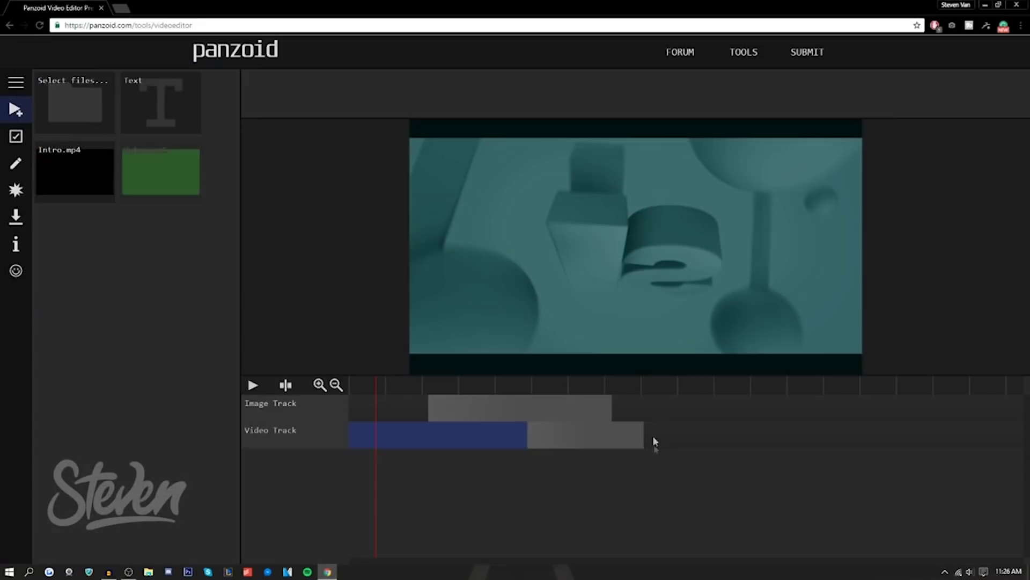
{"action": "left_click_drag", "start_coordinate": [652, 436], "coordinate": [647, 408]}
{"action": "left_click", "coordinate": [253, 385]}
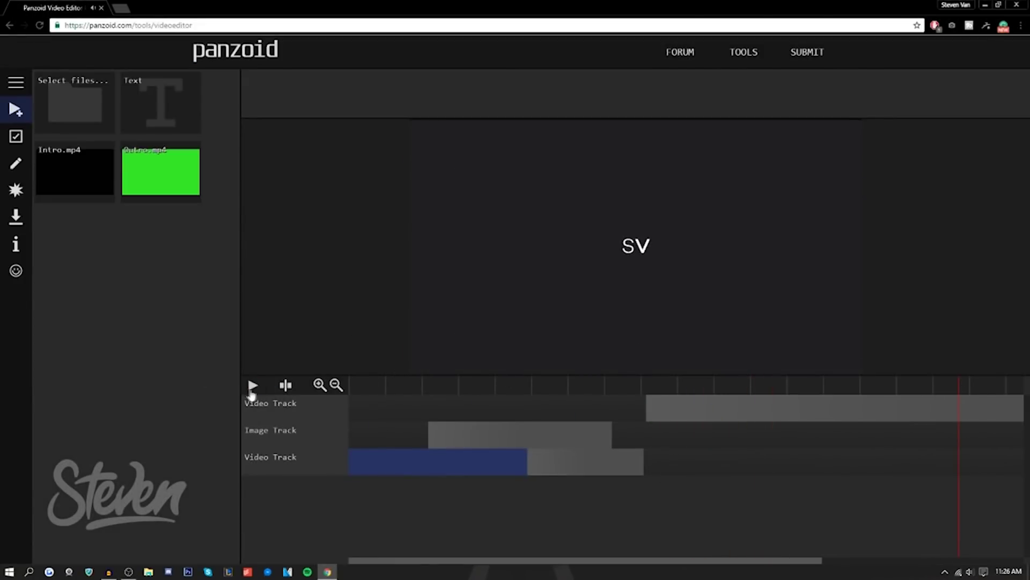
{"action": "left_click", "coordinate": [253, 385]}
{"action": "left_click", "coordinate": [253, 385]}
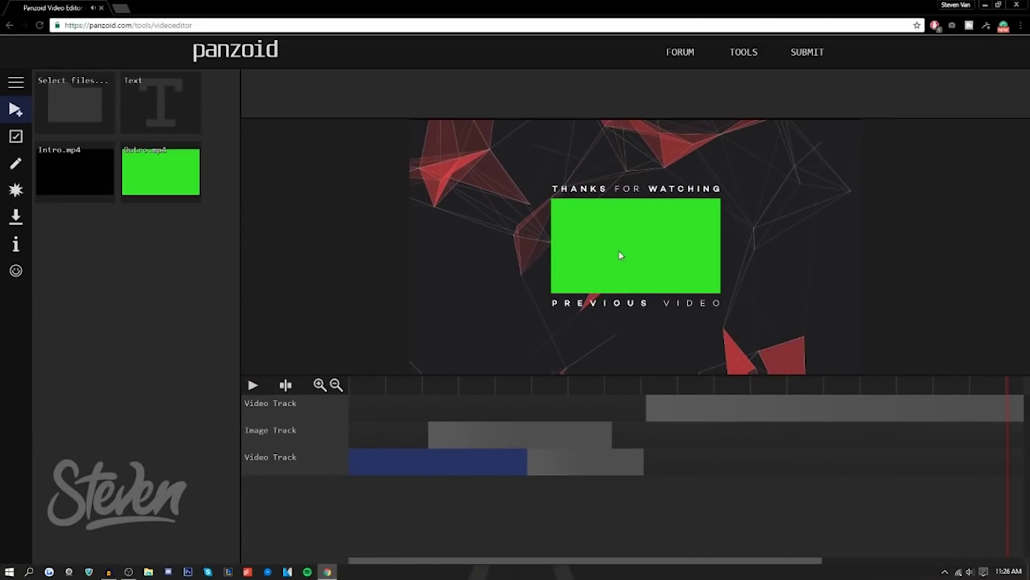
Key out the outro's green area with Chroma Key and preview the intro and outro.
{"action": "left_click", "coordinate": [15, 190]}
{"action": "left_click", "coordinate": [832, 408]}
{"action": "left_click", "coordinate": [136, 78]}
{"action": "left_click", "coordinate": [96, 212]}
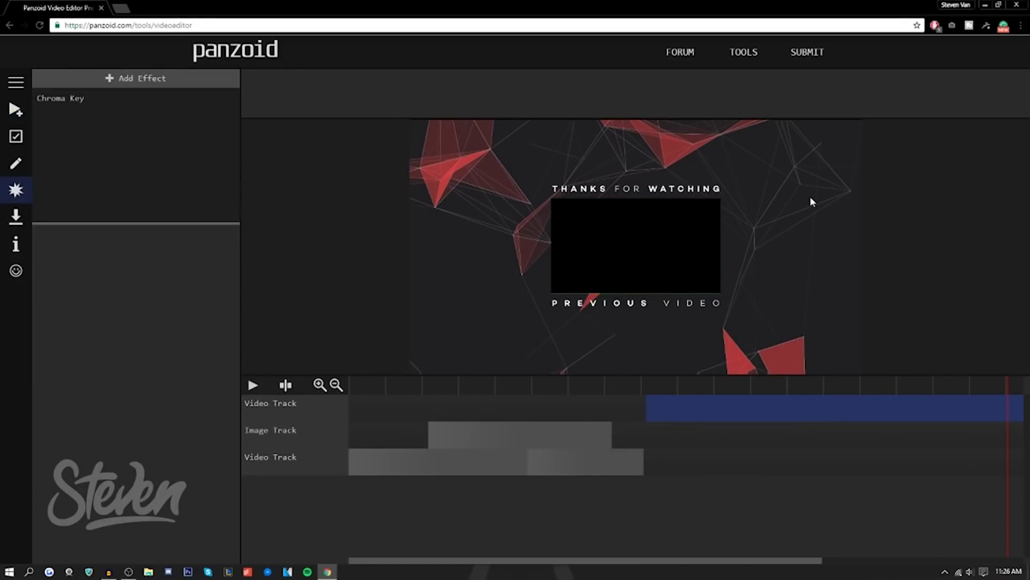
{"action": "left_click", "coordinate": [473, 384]}
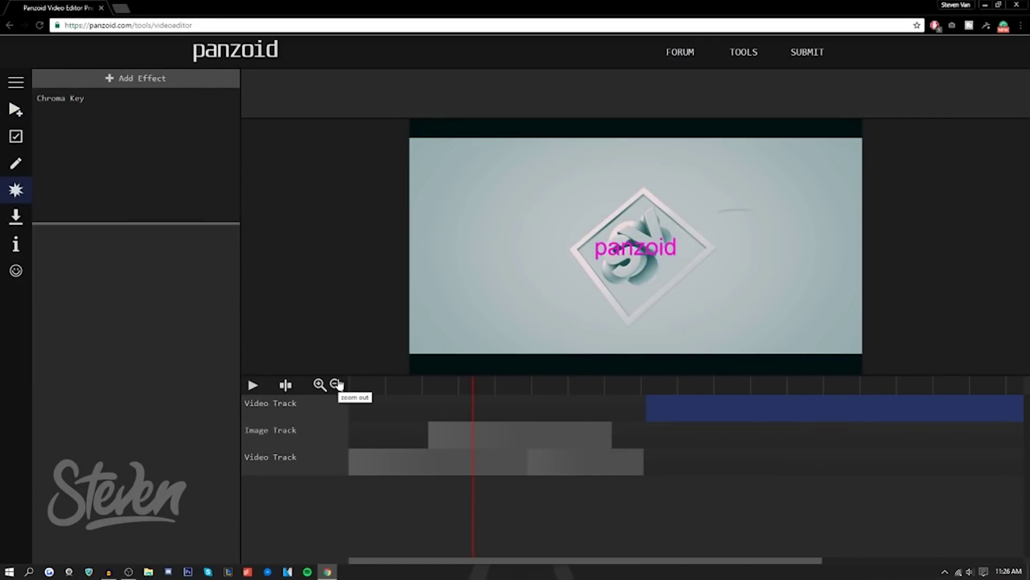
{"action": "left_click", "coordinate": [714, 385]}
{"action": "left_click", "coordinate": [529, 385]}
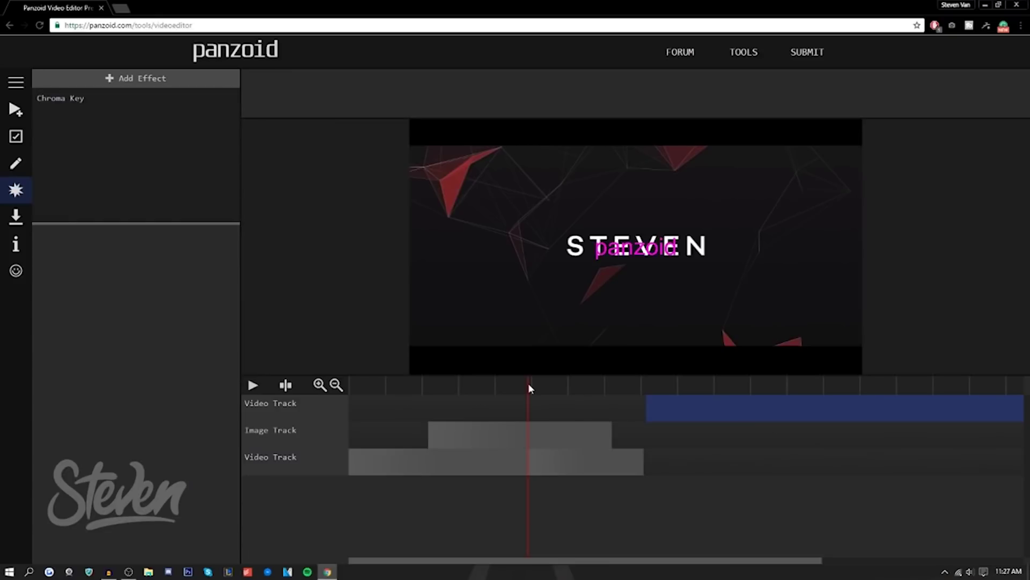
Render the video as .webm in balanced mode and download the file.
{"action": "left_click", "coordinate": [16, 217]}
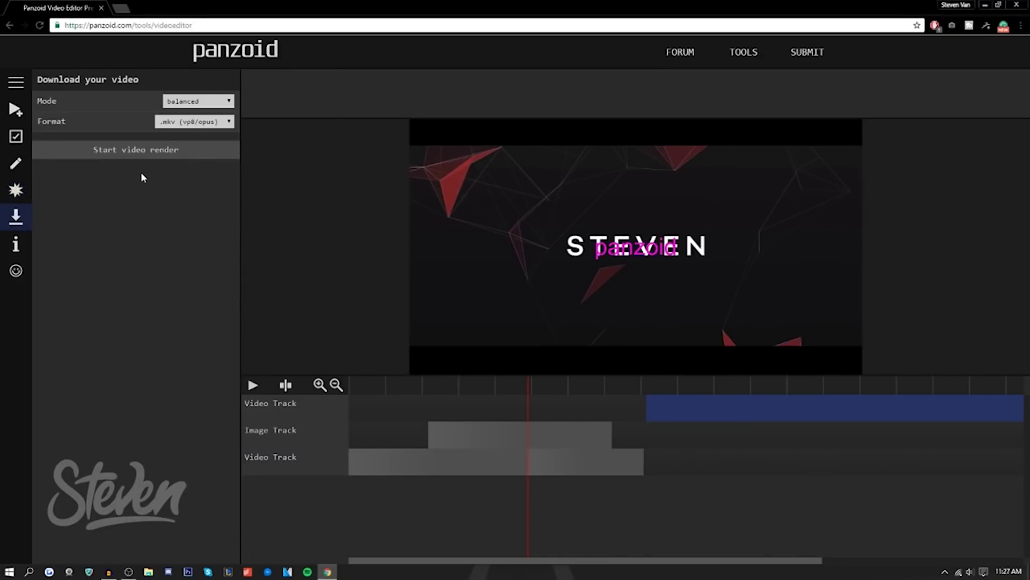
{"action": "left_click", "coordinate": [166, 125]}
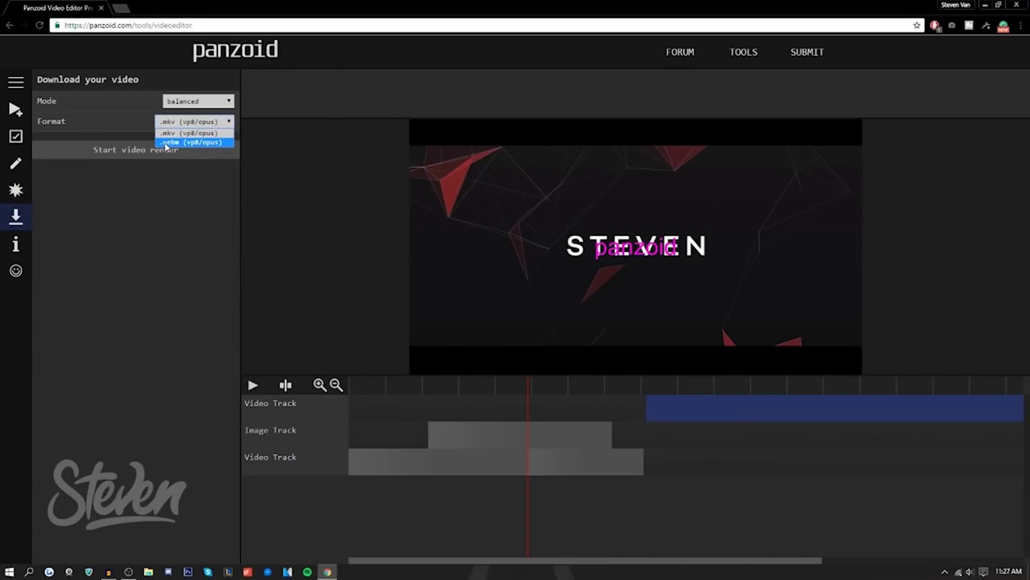
{"action": "left_click", "coordinate": [167, 142]}
{"action": "left_click", "coordinate": [172, 101]}
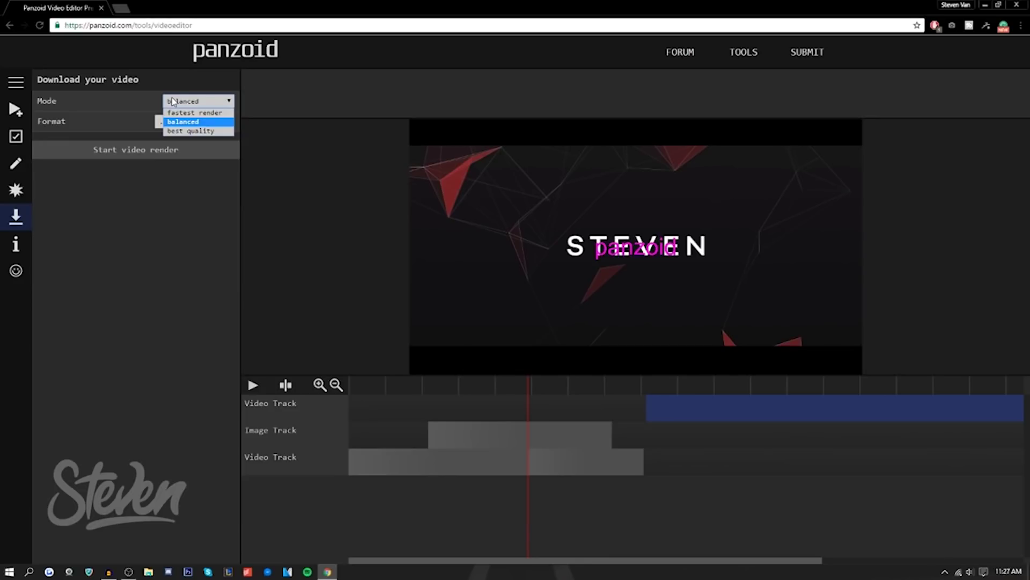
{"action": "left_click", "coordinate": [183, 122]}
{"action": "left_click", "coordinate": [727, 404]}
{"action": "left_click", "coordinate": [136, 149]}
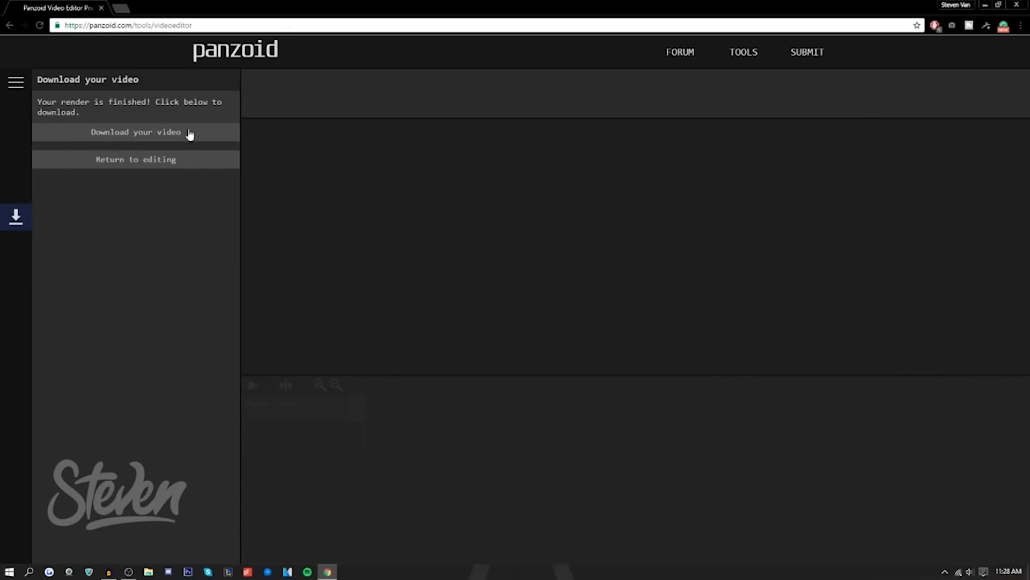
{"action": "left_click", "coordinate": [190, 134]}
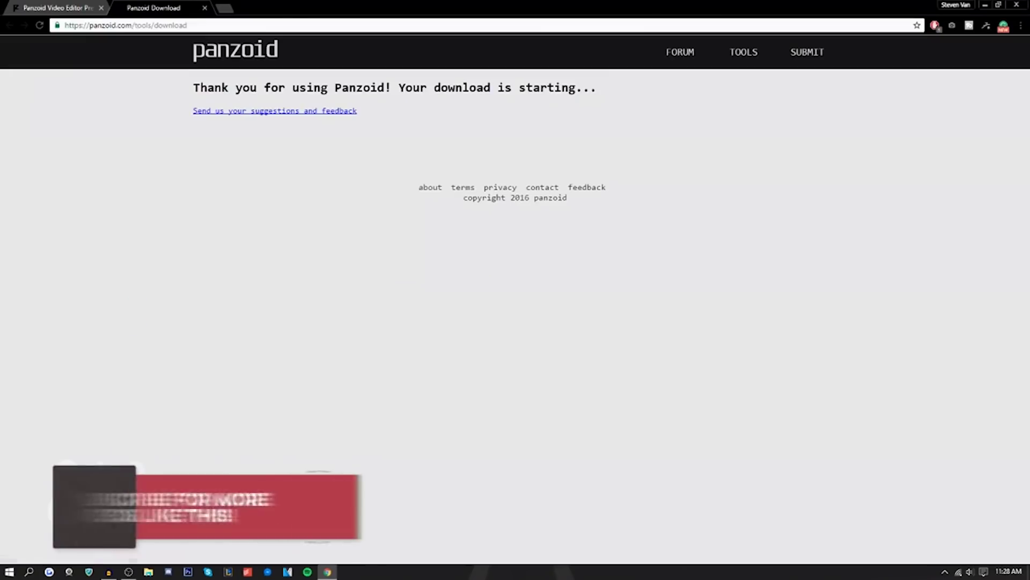
Upload the rendered video at youtube.com/upload, then return to the editor.
{"action": "left_click", "coordinate": [230, 6]}
{"action": "type", "text": "youtube.com/upload"}
{"action": "key", "text": "Return"}
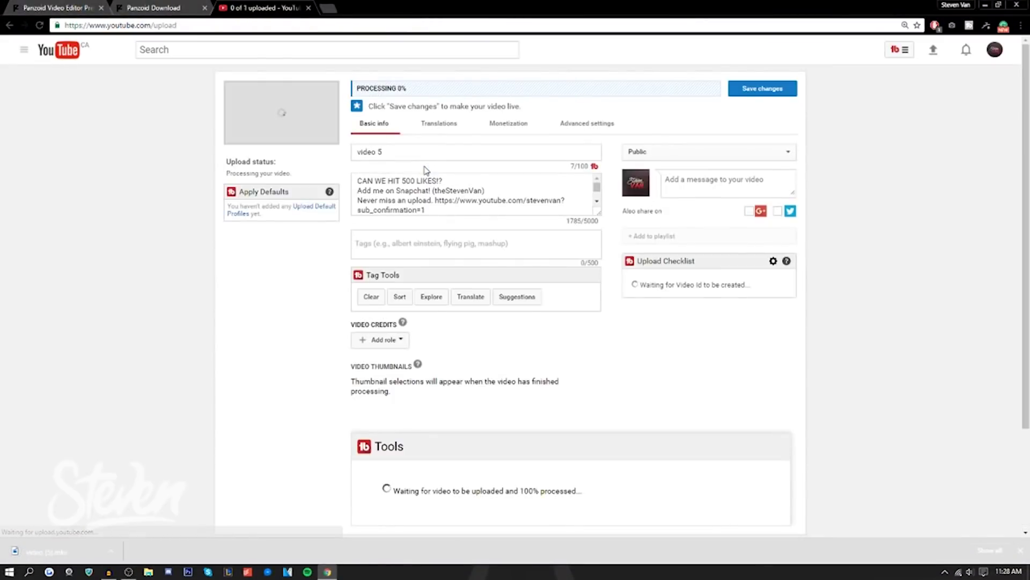
{"action": "left_click", "coordinate": [88, 6]}
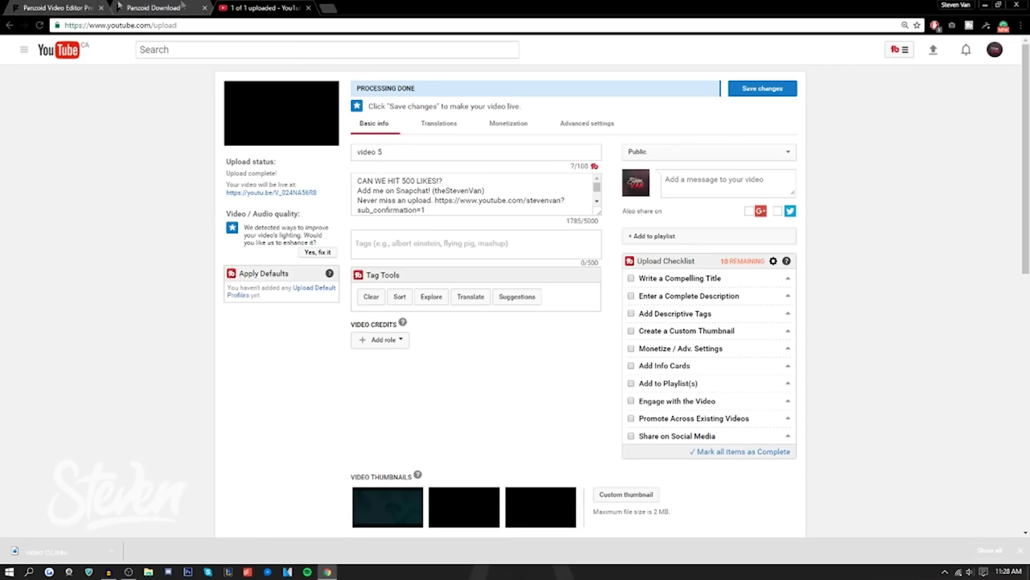
{"action": "left_click", "coordinate": [91, 7]}
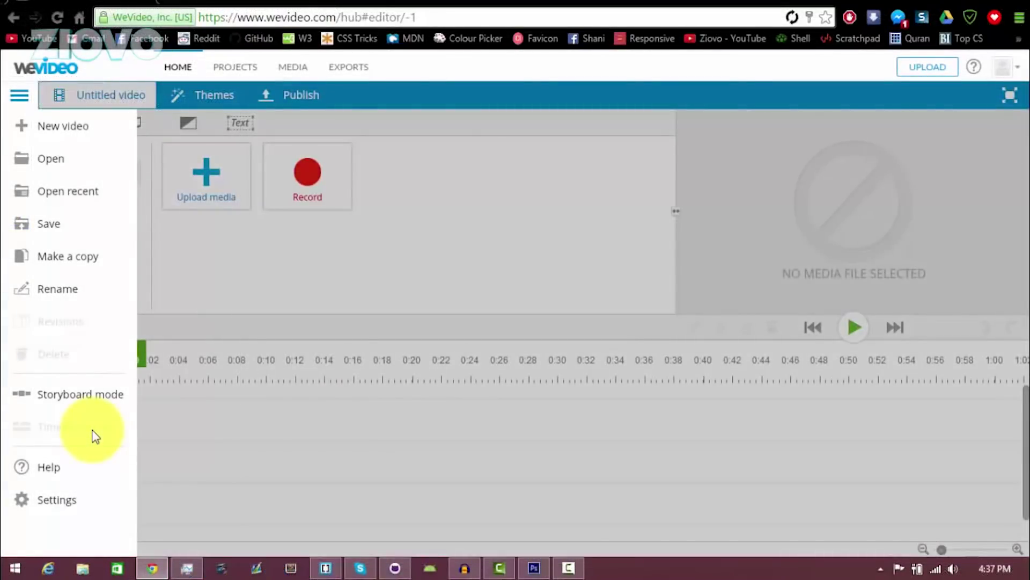
Close the side menu and dismiss the new-track prompt without adding a track.
{"action": "left_click", "coordinate": [92, 436]}
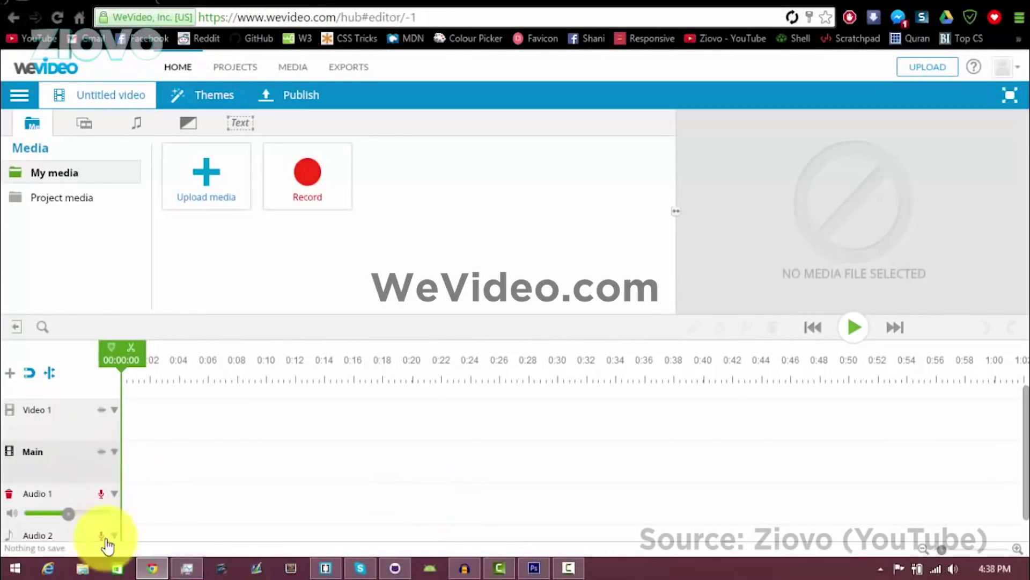
{"action": "left_click", "coordinate": [10, 372]}
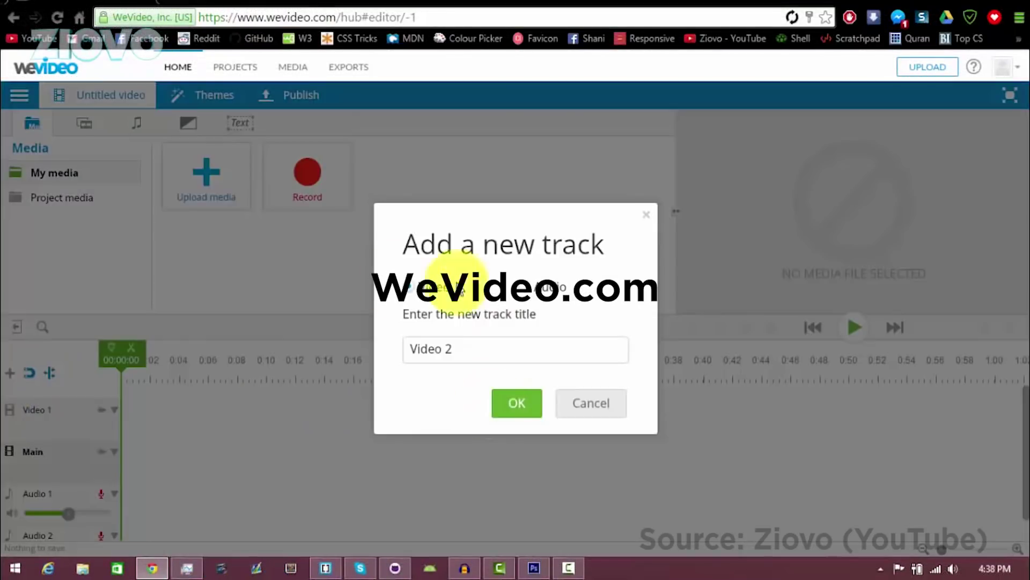
{"action": "left_click", "coordinate": [590, 402]}
Upload the four media files from the Videos folder.
{"action": "left_click", "coordinate": [206, 172]}
{"action": "left_click", "coordinate": [558, 311]}
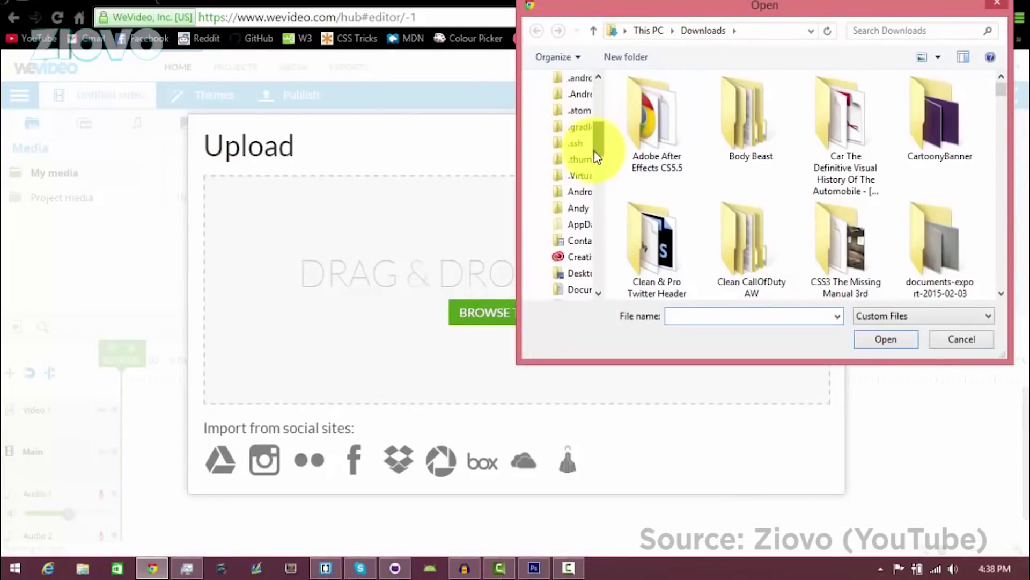
{"action": "left_click", "coordinate": [587, 138]}
{"action": "scroll", "coordinate": [713, 204], "scroll_direction": "down", "scroll_amount": 1}
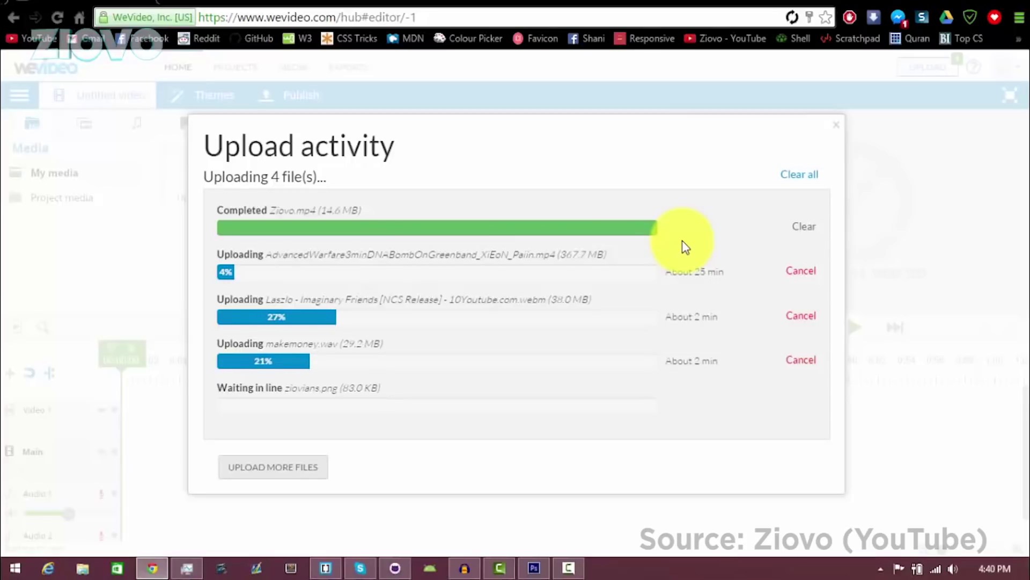
Preview the Ziovo clip and drop it at the start of the Main track.
{"action": "left_click", "coordinate": [230, 465]}
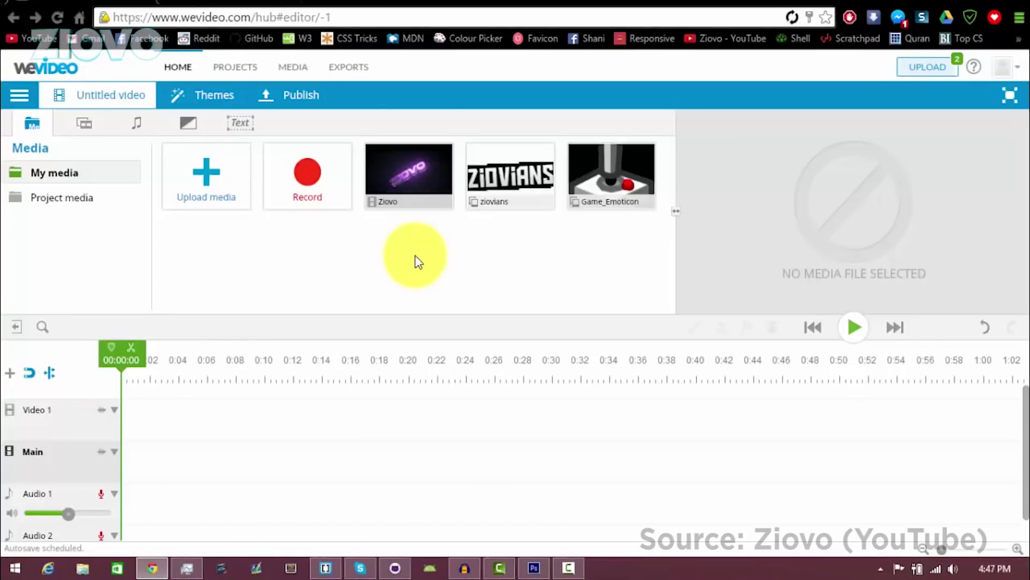
{"action": "left_click", "coordinate": [409, 172]}
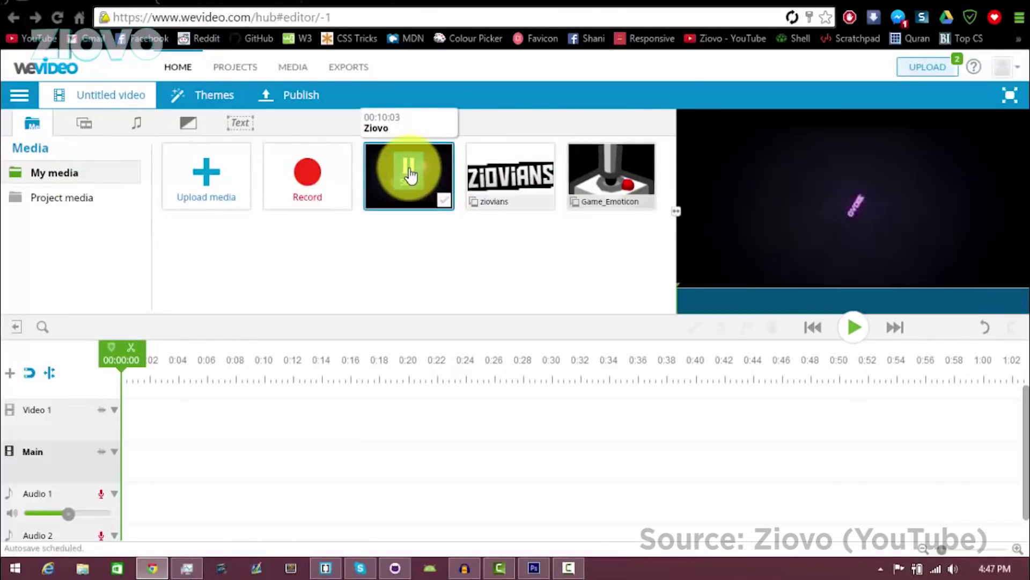
{"action": "left_click_drag", "start_coordinate": [410, 172], "coordinate": [145, 460]}
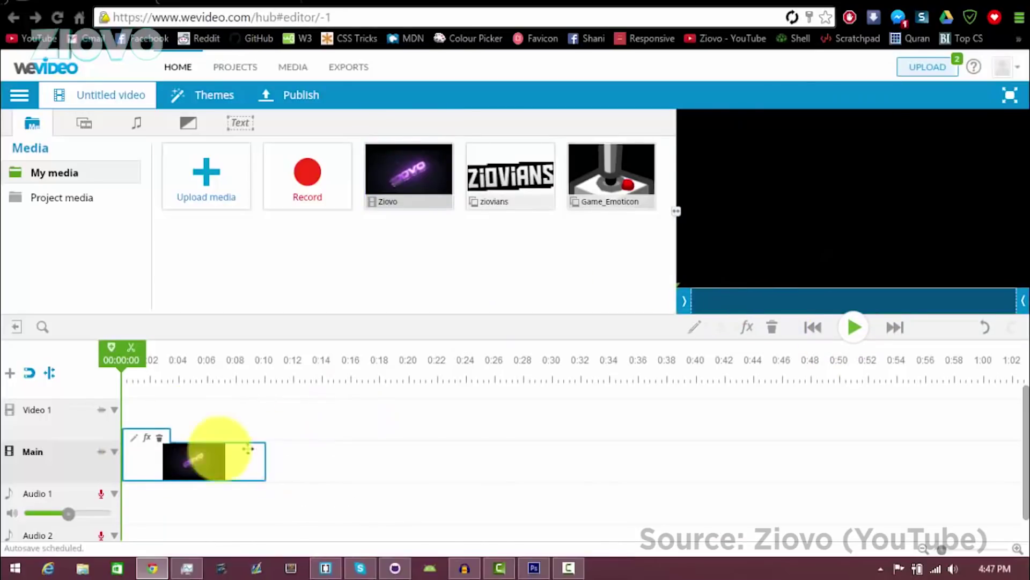
Review the Ziovo clip's Volume, Animation, Color, Keying and Speed settings.
{"action": "left_click", "coordinate": [134, 437]}
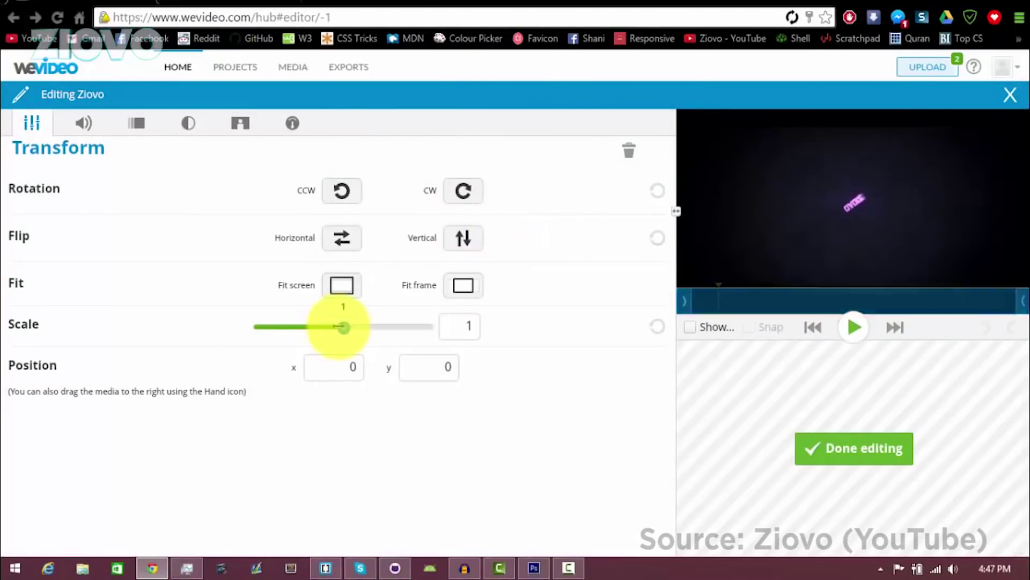
{"action": "left_click", "coordinate": [81, 125]}
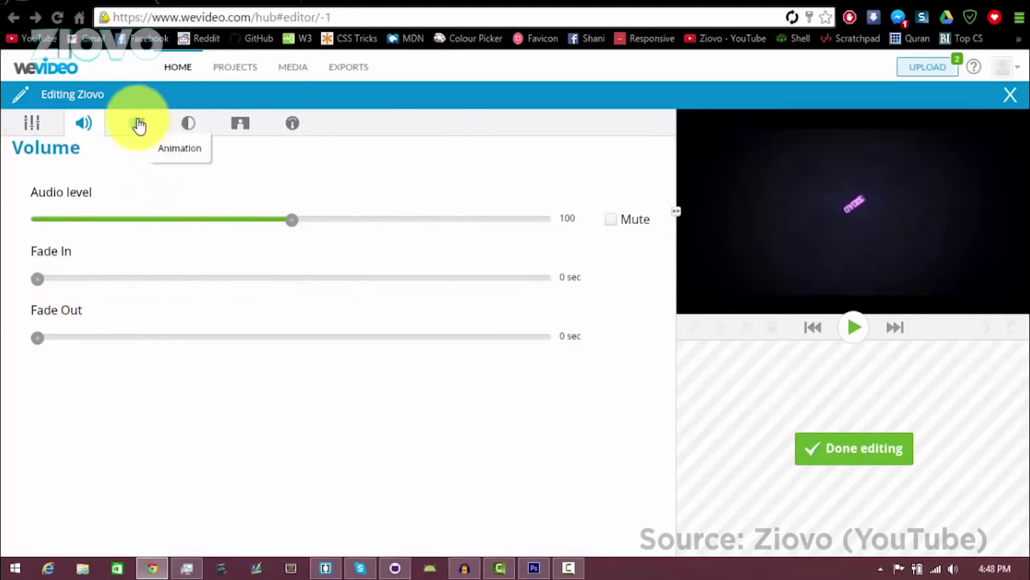
{"action": "left_click", "coordinate": [139, 126]}
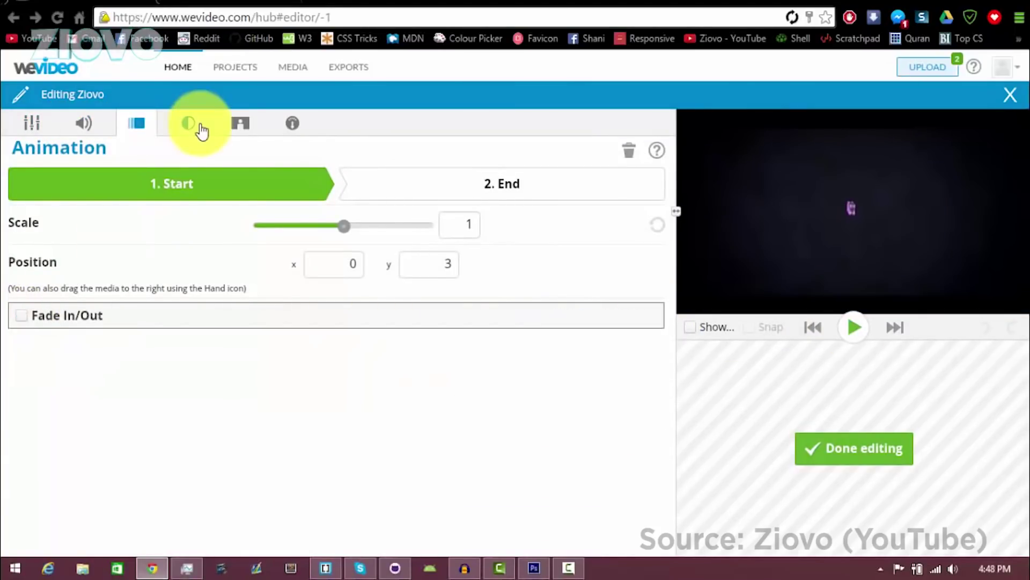
{"action": "left_click", "coordinate": [201, 130]}
{"action": "left_click", "coordinate": [855, 327]}
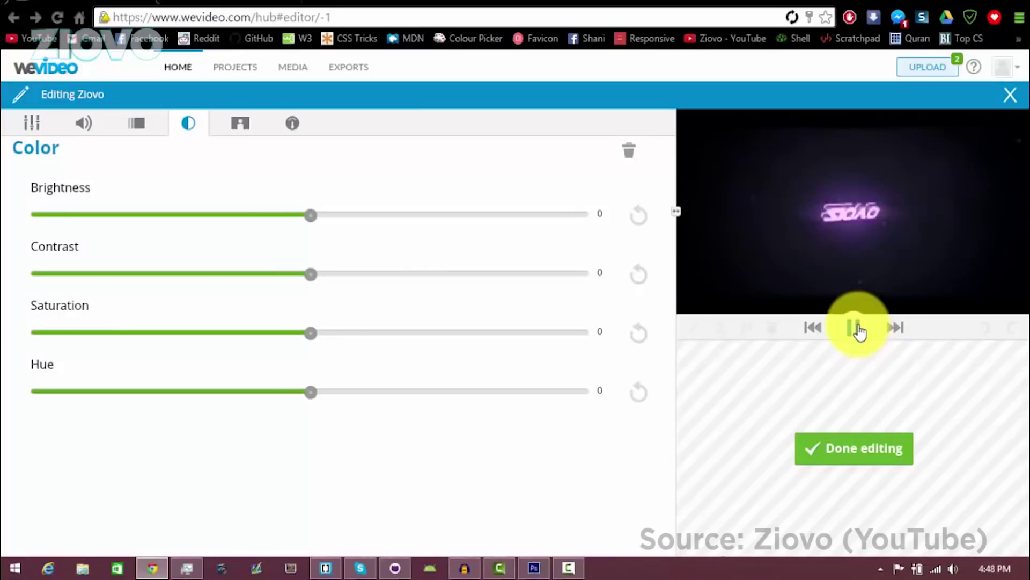
{"action": "left_click", "coordinate": [239, 127]}
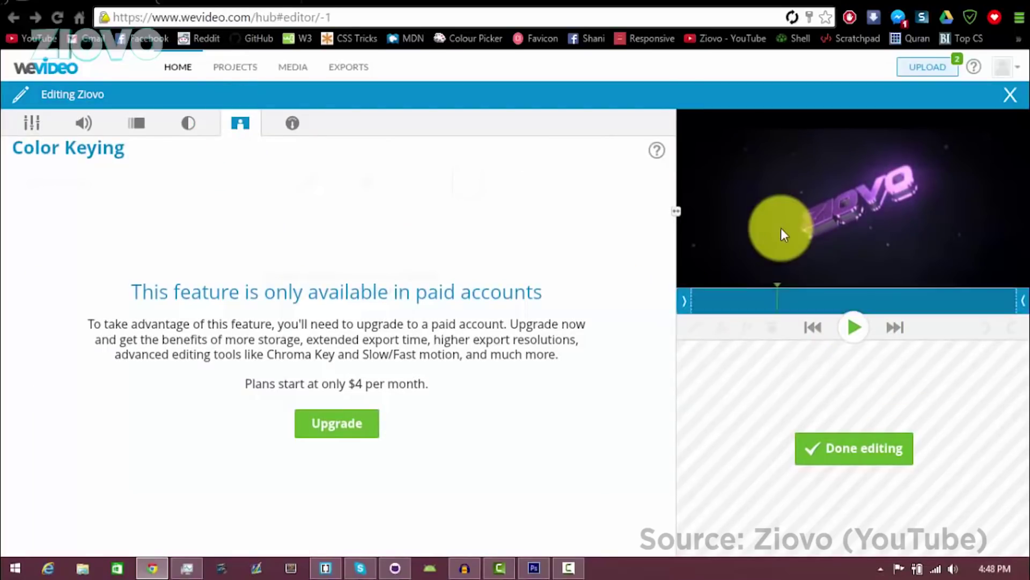
{"action": "left_click", "coordinate": [295, 122]}
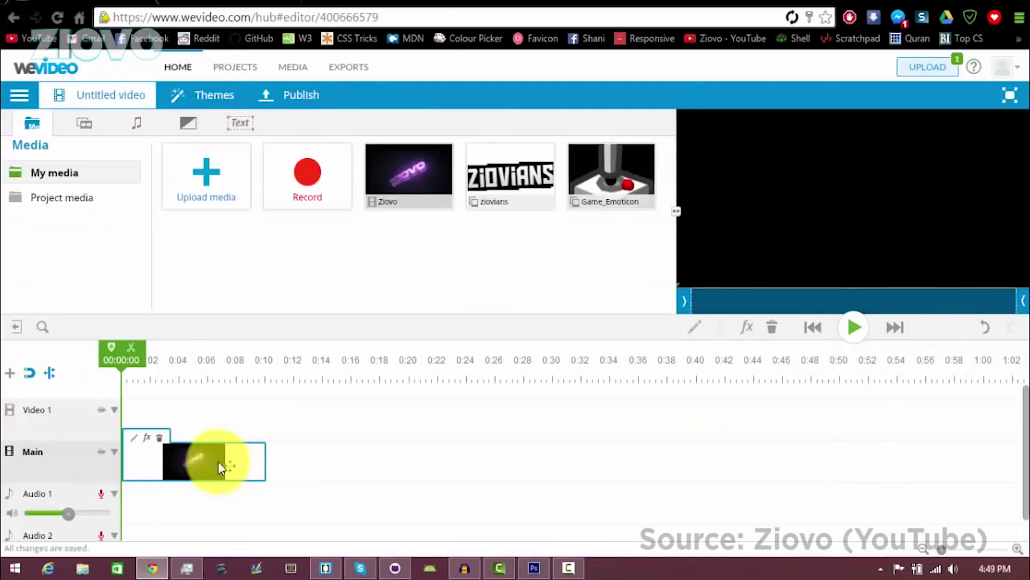
Lay the 35mm film frame over the intro on Video 1.
{"action": "left_click", "coordinate": [149, 437]}
{"action": "scroll", "coordinate": [513, 395], "scroll_direction": "up", "scroll_amount": 2}
{"action": "left_click", "coordinate": [885, 160]}
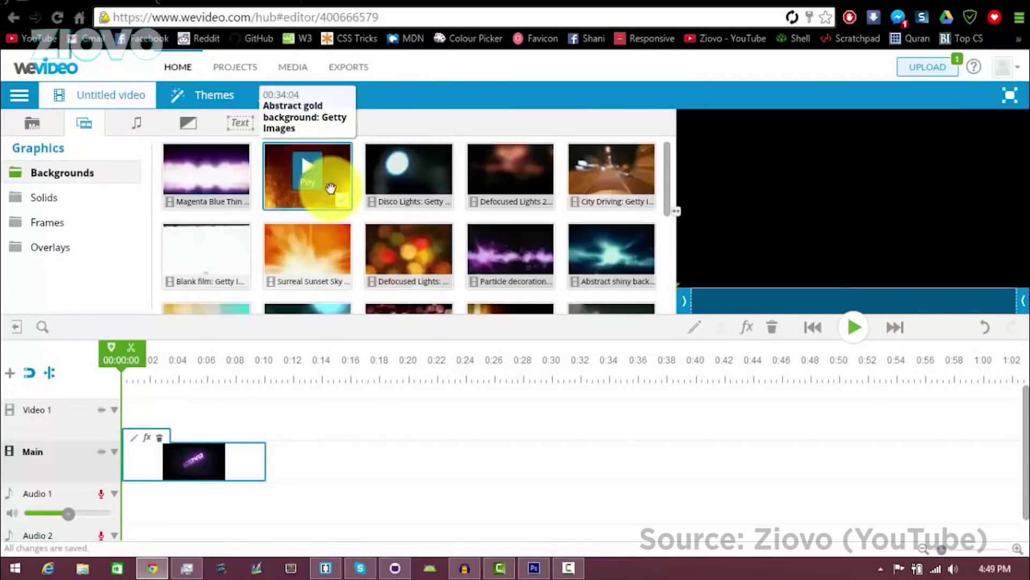
{"action": "left_click", "coordinate": [49, 222]}
{"action": "left_click_drag", "start_coordinate": [317, 193], "coordinate": [265, 420]}
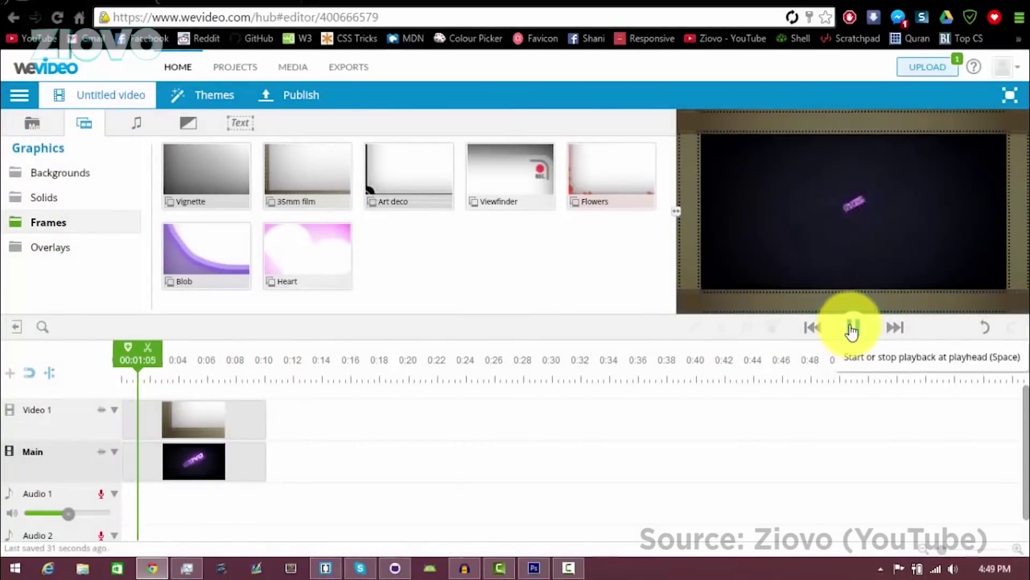
Apply the Cross dissolve transition to the intro and preview it.
{"action": "left_click", "coordinate": [136, 123]}
{"action": "scroll", "coordinate": [147, 192], "scroll_direction": "down", "scroll_amount": 3}
{"action": "scroll", "coordinate": [147, 192], "scroll_direction": "up", "scroll_amount": 2}
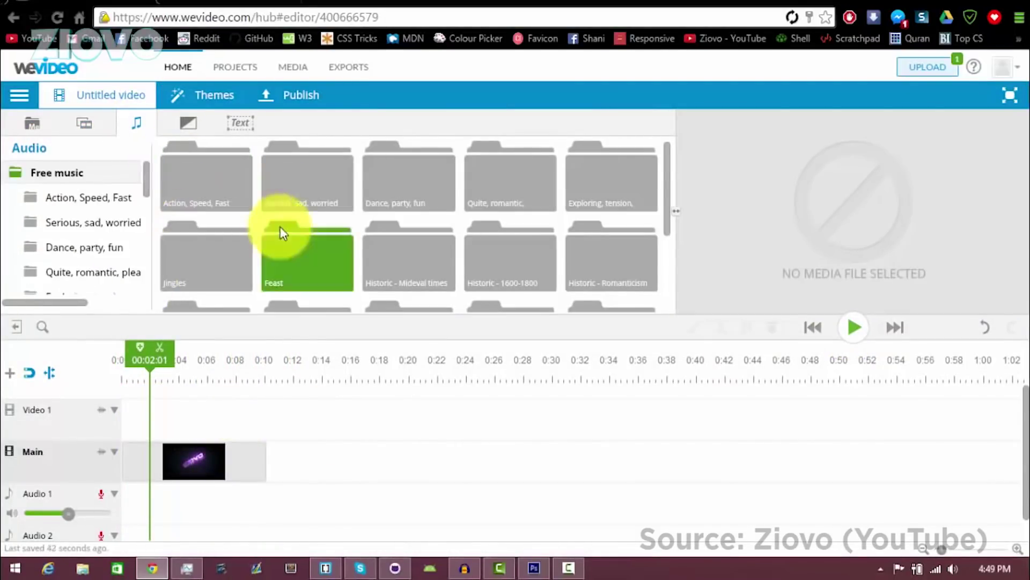
{"action": "left_click", "coordinate": [188, 123]}
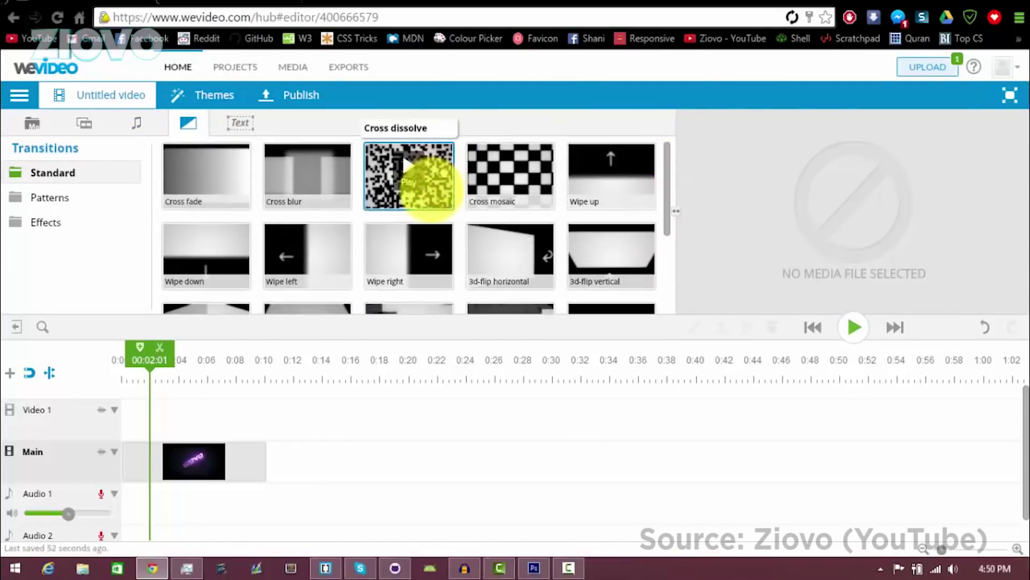
{"action": "left_click_drag", "start_coordinate": [429, 182], "coordinate": [195, 472]}
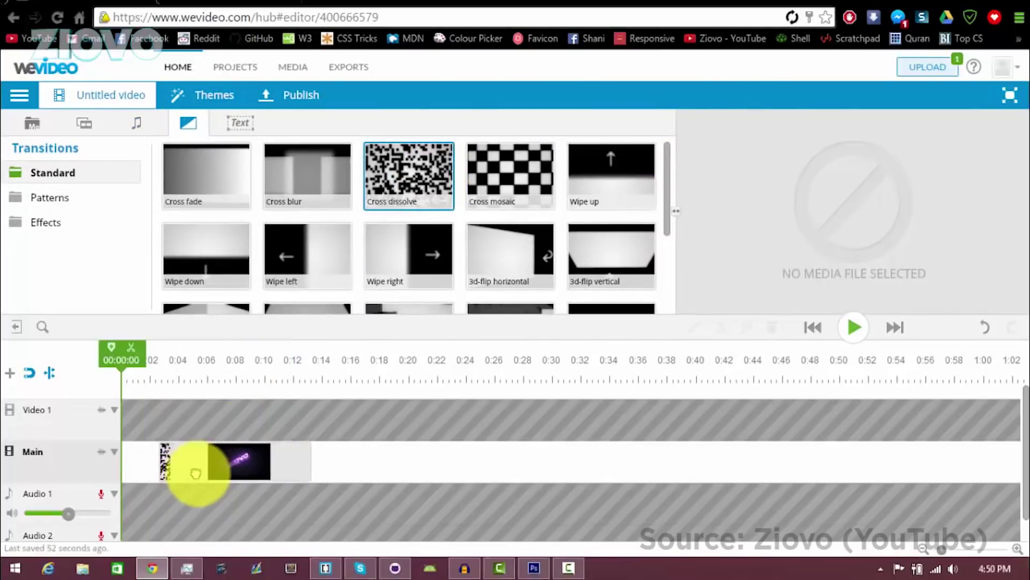
{"action": "left_click", "coordinate": [854, 327]}
{"action": "left_click", "coordinate": [42, 197]}
Drop a text title on Video 1, retype it as 'Intro' and set the YARDSALE font.
{"action": "left_click", "coordinate": [47, 223]}
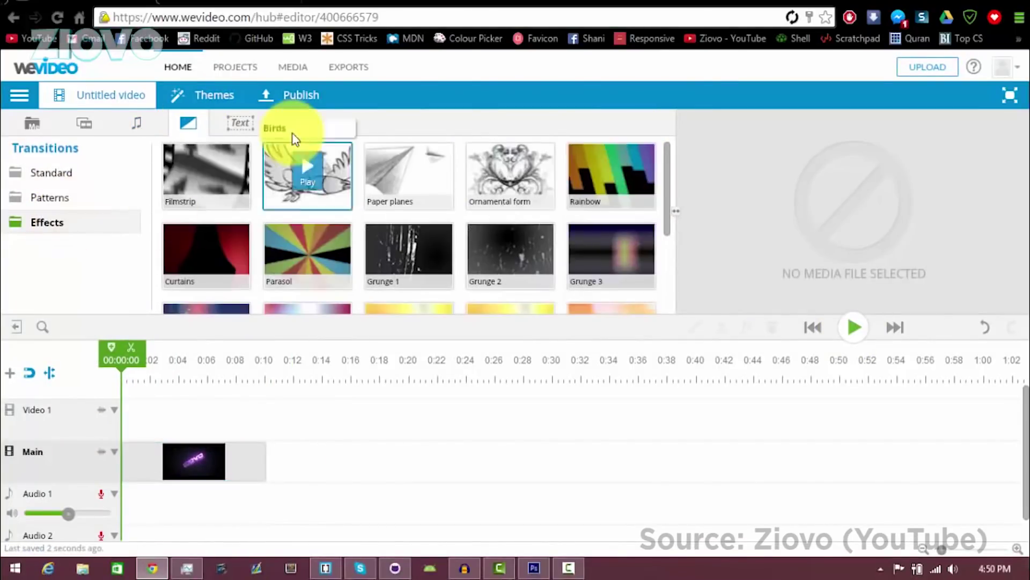
{"action": "left_click", "coordinate": [240, 122]}
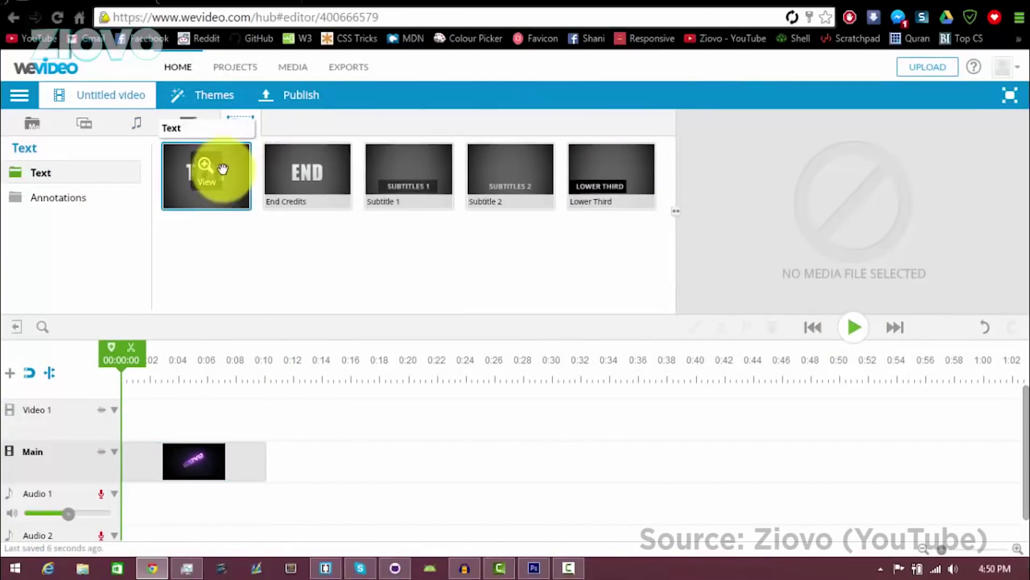
{"action": "left_click_drag", "start_coordinate": [218, 173], "coordinate": [182, 408]}
{"action": "left_click", "coordinate": [209, 380]}
{"action": "left_click", "coordinate": [32, 122]}
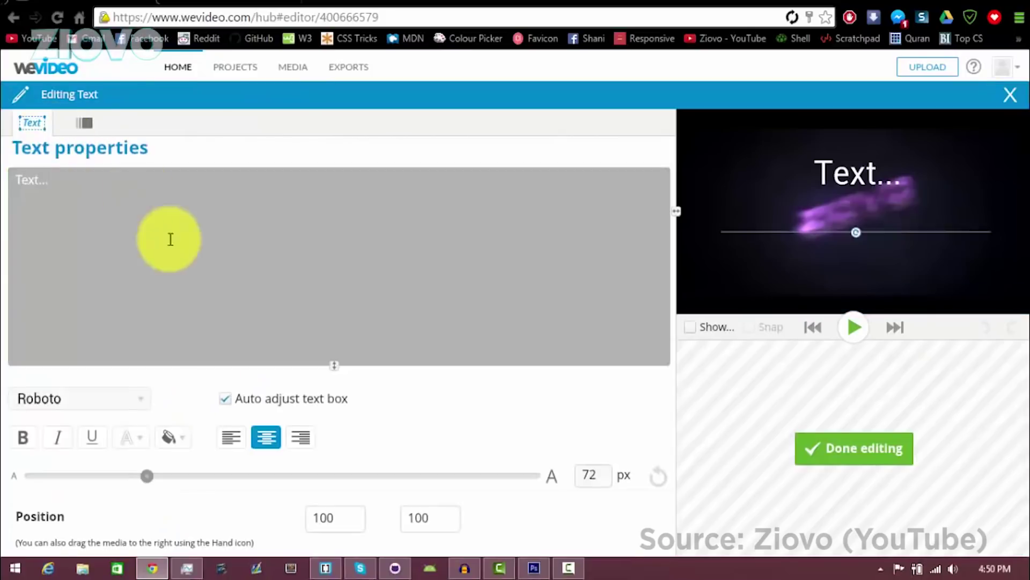
{"action": "key", "text": "ctrl+a"}
{"action": "type", "text": "INtro"}
{"action": "key", "text": "BackSpace"}
{"action": "key", "text": "BackSpace"}
{"action": "key", "text": "BackSpace"}
{"action": "key", "text": "BackSpace"}
{"action": "type", "text": "ntro"}
{"action": "left_click", "coordinate": [80, 397]}
{"action": "left_click", "coordinate": [48, 540]}
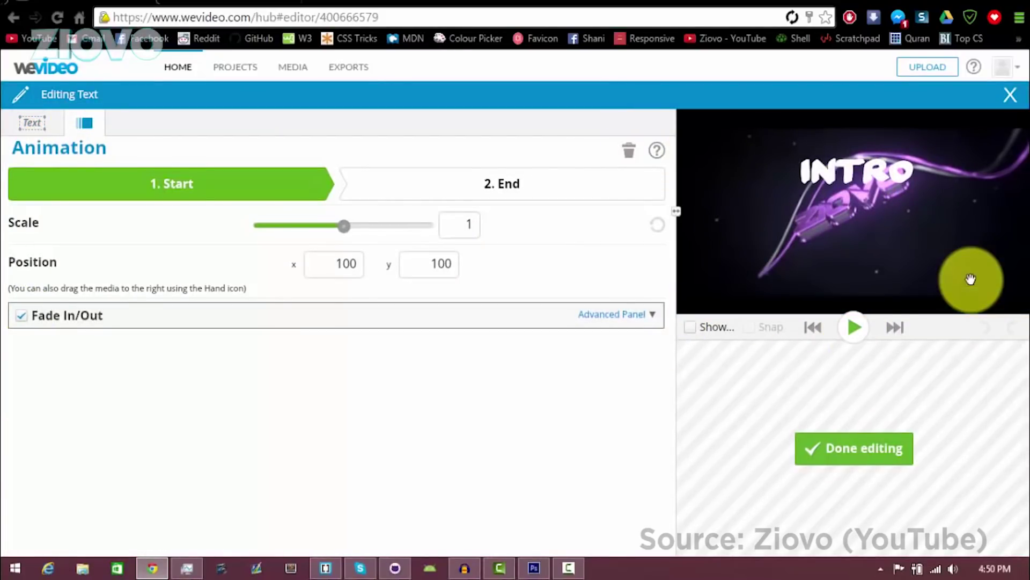
Finish the title, lay makemoney music on Audio 1 and reposition a clip on Main.
{"action": "left_click", "coordinate": [854, 448]}
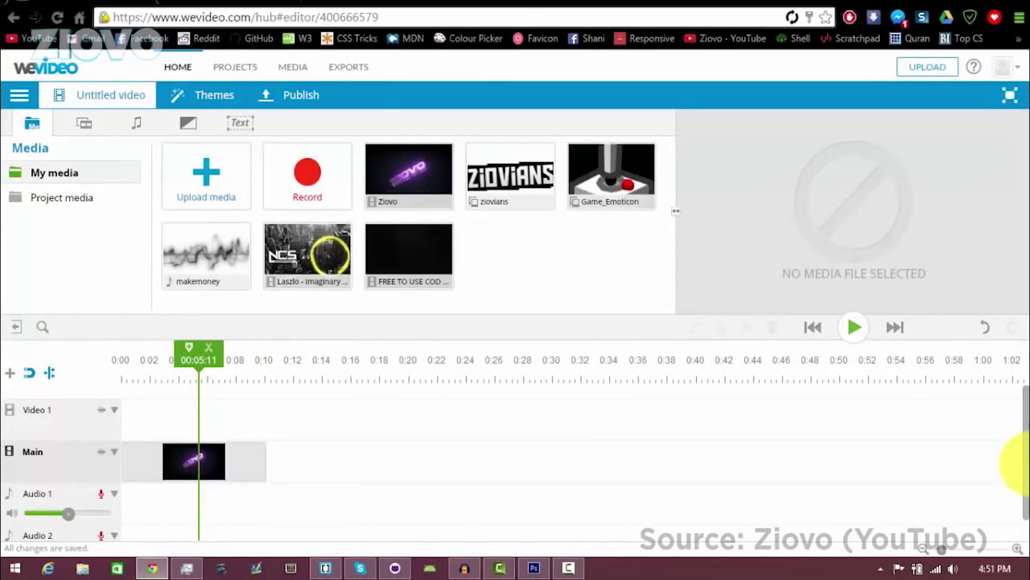
{"action": "left_click_drag", "start_coordinate": [206, 255], "coordinate": [221, 499]}
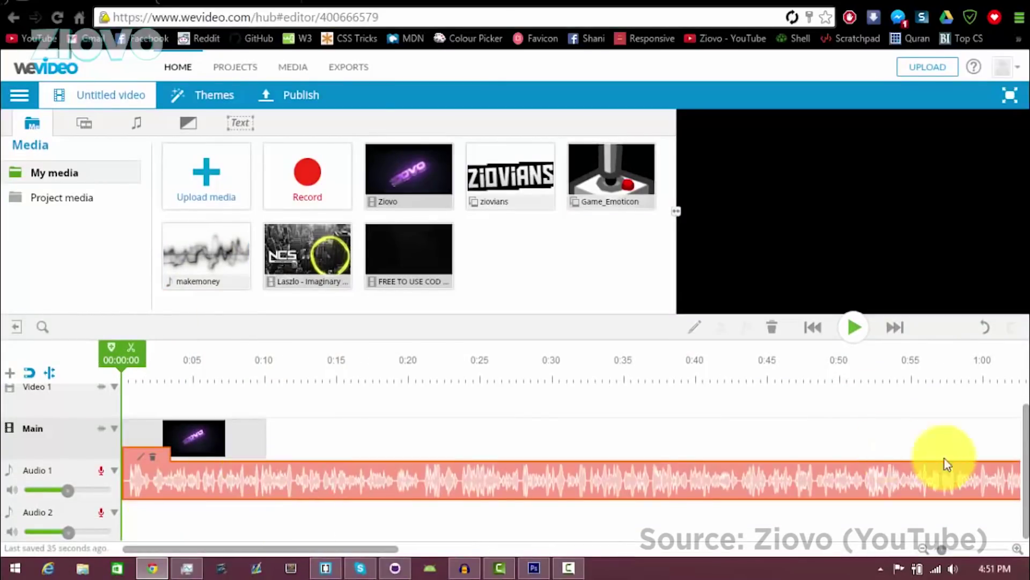
{"action": "double_click", "coordinate": [943, 460]}
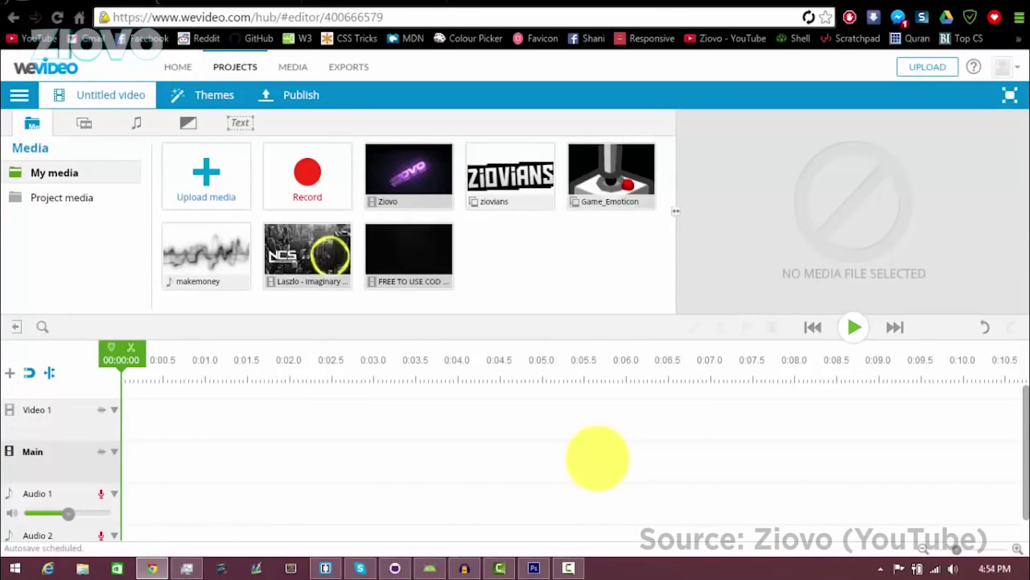
{"action": "left_click_drag", "start_coordinate": [597, 458], "coordinate": [546, 460]}
Place the COD gameplay clip after the intro on the Main track.
{"action": "left_click_drag", "start_coordinate": [448, 236], "coordinate": [418, 465]}
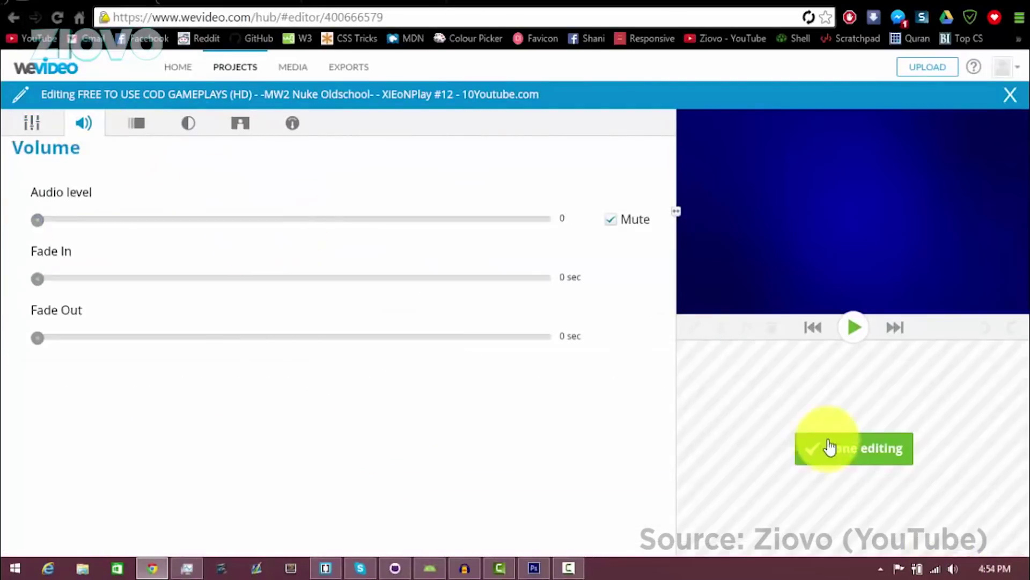
{"action": "left_click", "coordinate": [832, 448]}
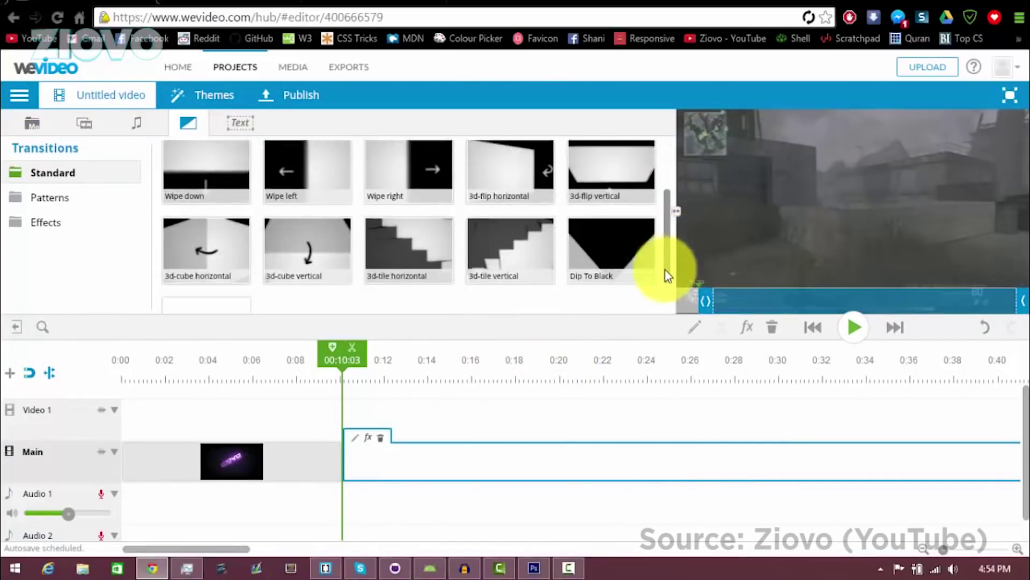
{"action": "left_click", "coordinate": [69, 196]}
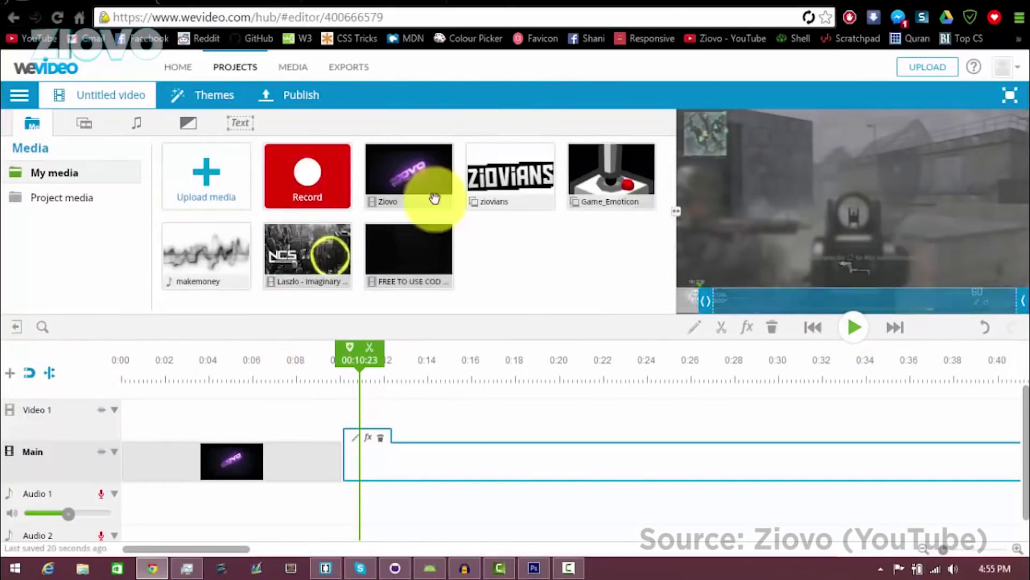
Drop the makemoney music onto Audio 1 and add the ziovians image to Video 1.
{"action": "left_click_drag", "start_coordinate": [202, 260], "coordinate": [368, 545]}
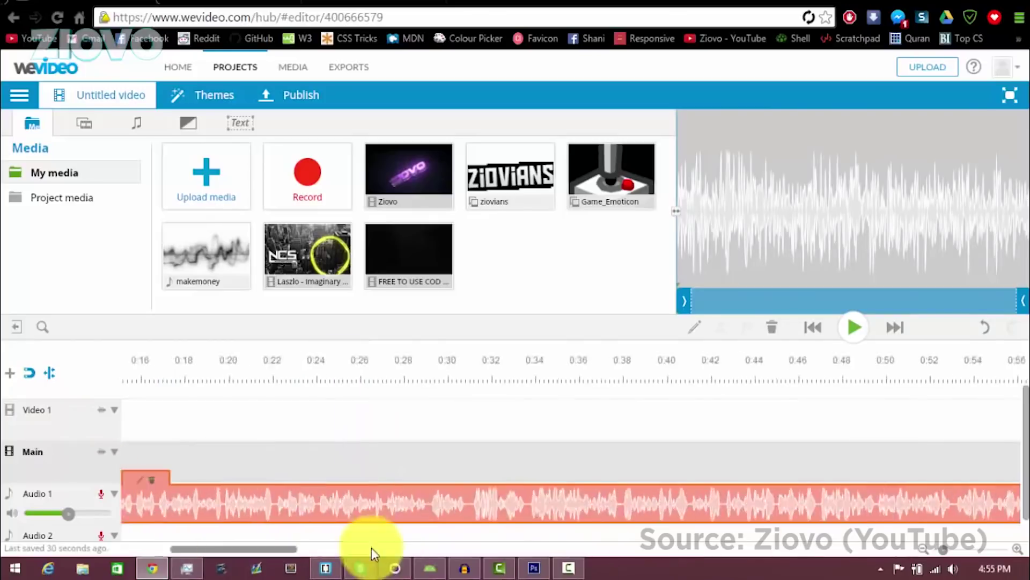
{"action": "scroll", "coordinate": [424, 476], "scroll_direction": "right", "scroll_amount": 10}
{"action": "left_click", "coordinate": [407, 360]}
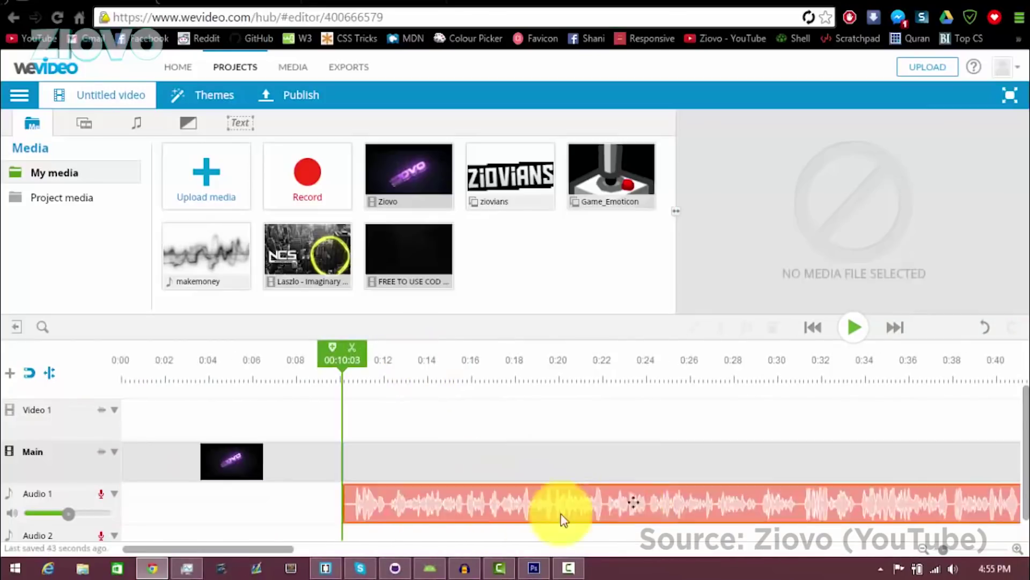
{"action": "left_click_drag", "start_coordinate": [511, 175], "coordinate": [449, 395]}
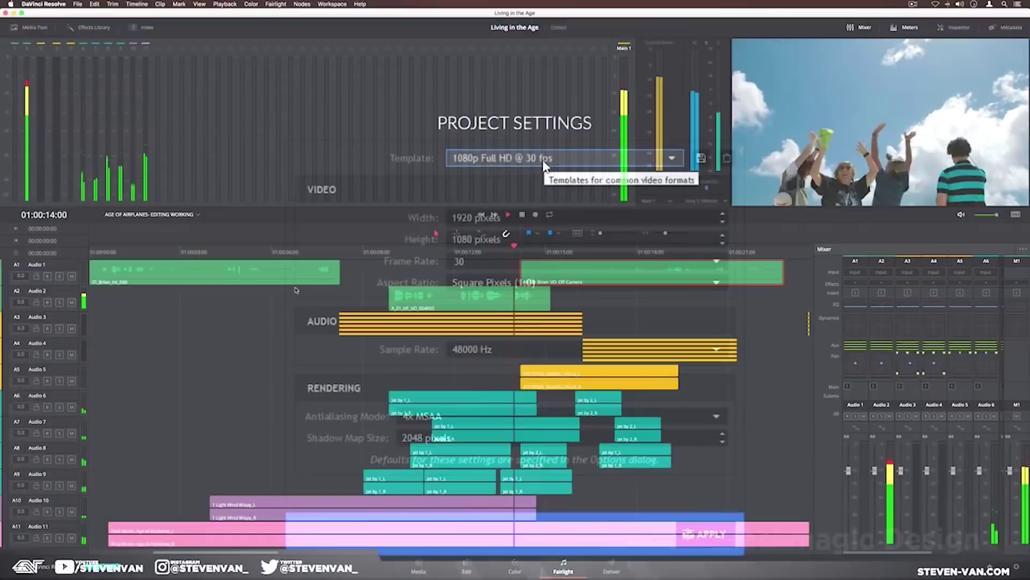
Keep the 1080p Full HD @ 30 fps project template.
{"action": "left_click", "coordinate": [544, 161]}
{"action": "left_click", "coordinate": [544, 160]}
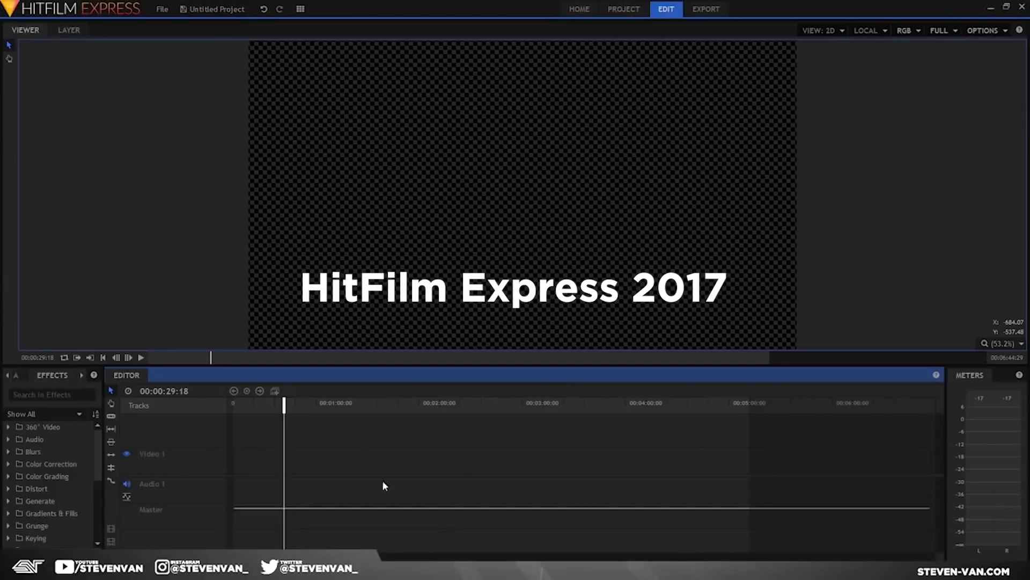
{"action": "left_click", "coordinate": [11, 375]}
{"action": "left_click_drag", "start_coordinate": [44, 457], "coordinate": [8, 404]}
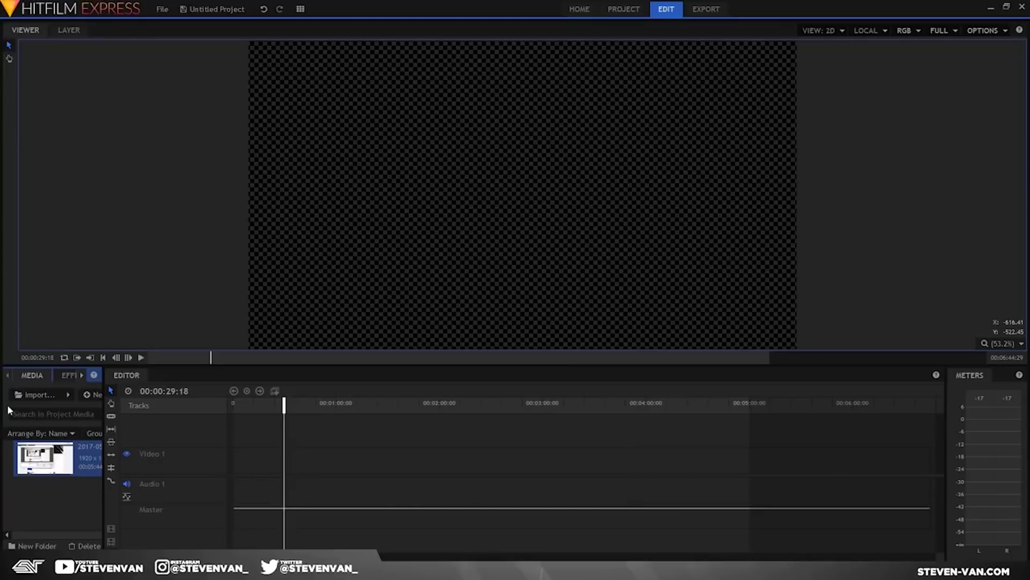
{"action": "left_click", "coordinate": [35, 394]}
{"action": "key", "text": "Escape"}
{"action": "left_click_drag", "start_coordinate": [49, 459], "coordinate": [346, 489]}
{"action": "left_click_drag", "start_coordinate": [454, 493], "coordinate": [451, 491]}
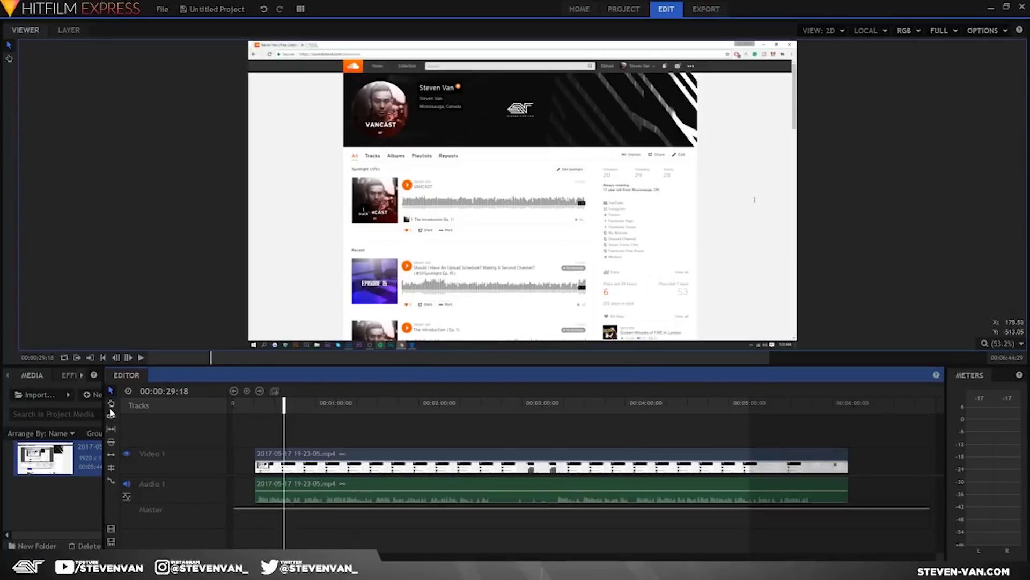
Slice the clip in two at the playhead, then browse the Effects categories.
{"action": "left_click", "coordinate": [285, 468]}
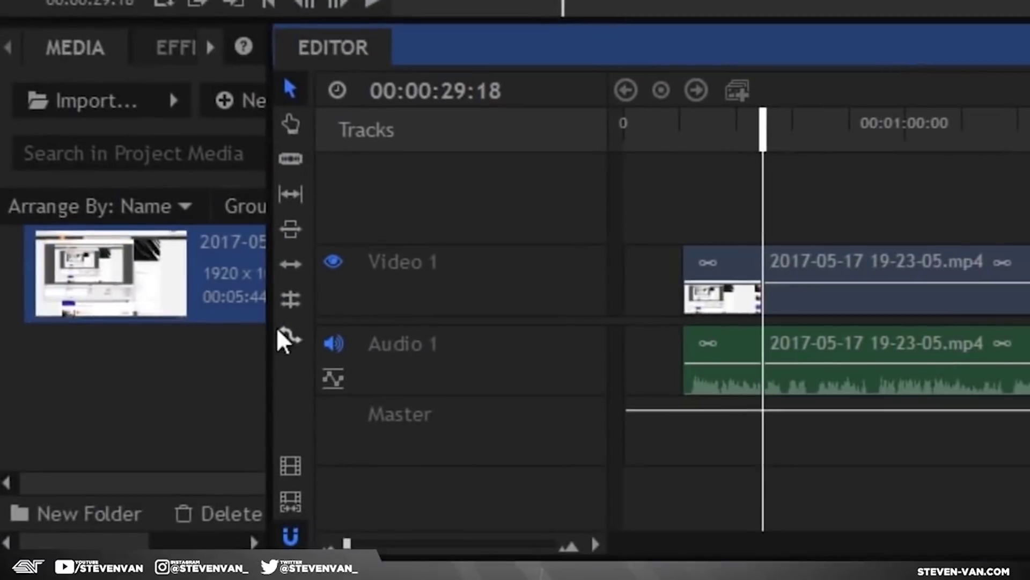
{"action": "left_click", "coordinate": [69, 375]}
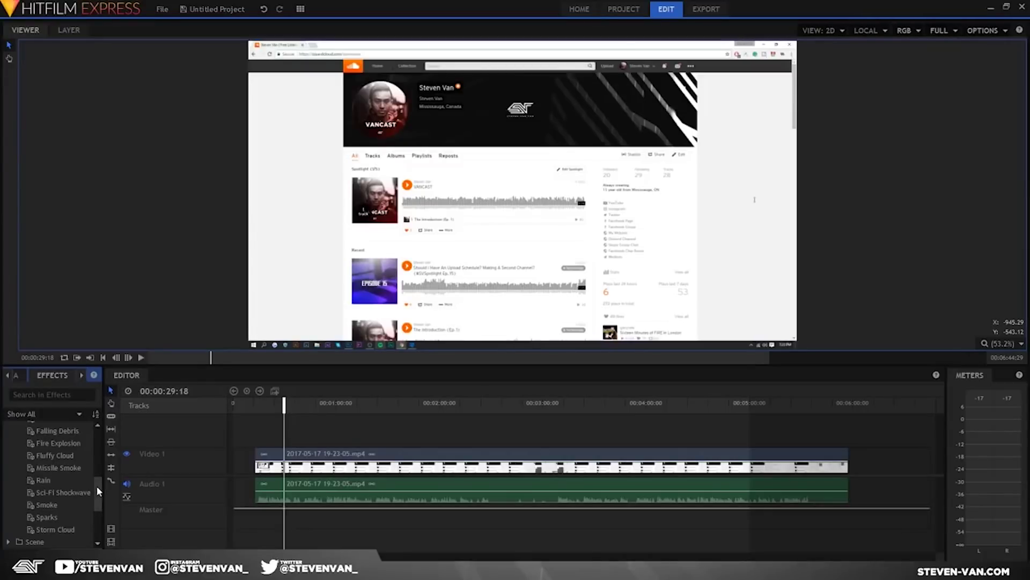
{"action": "left_click_drag", "start_coordinate": [96, 485], "coordinate": [97, 516]}
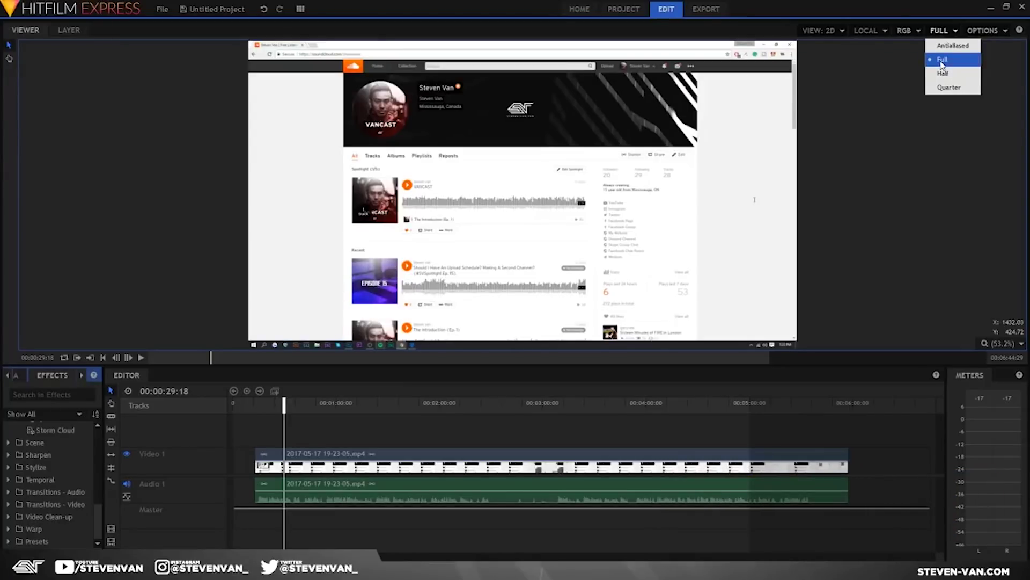
Leave viewer options at Full, then step through Text and History to the clip's Controls tab.
{"action": "left_click", "coordinate": [983, 31]}
{"action": "left_click", "coordinate": [983, 31]}
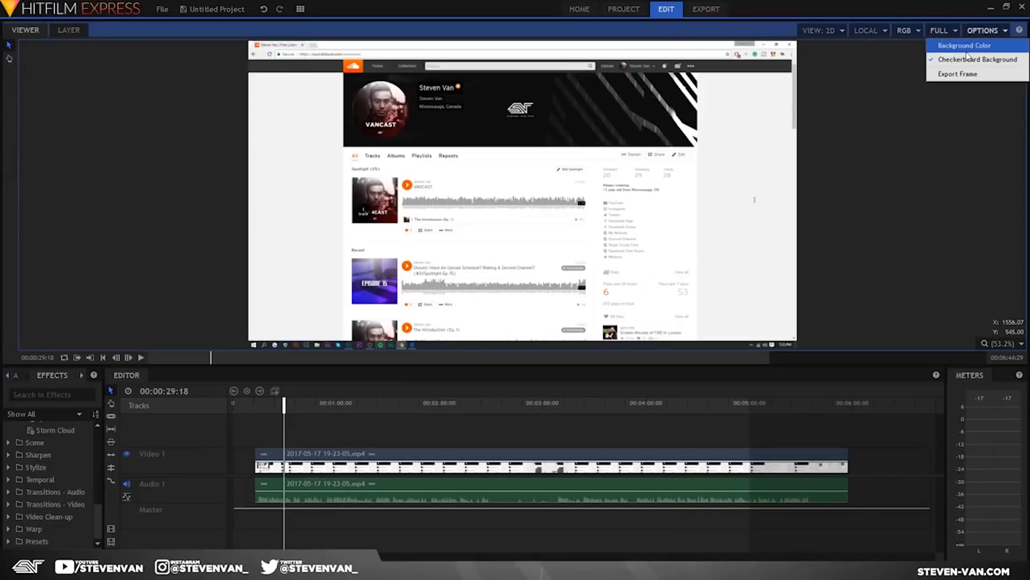
{"action": "left_click", "coordinate": [968, 59]}
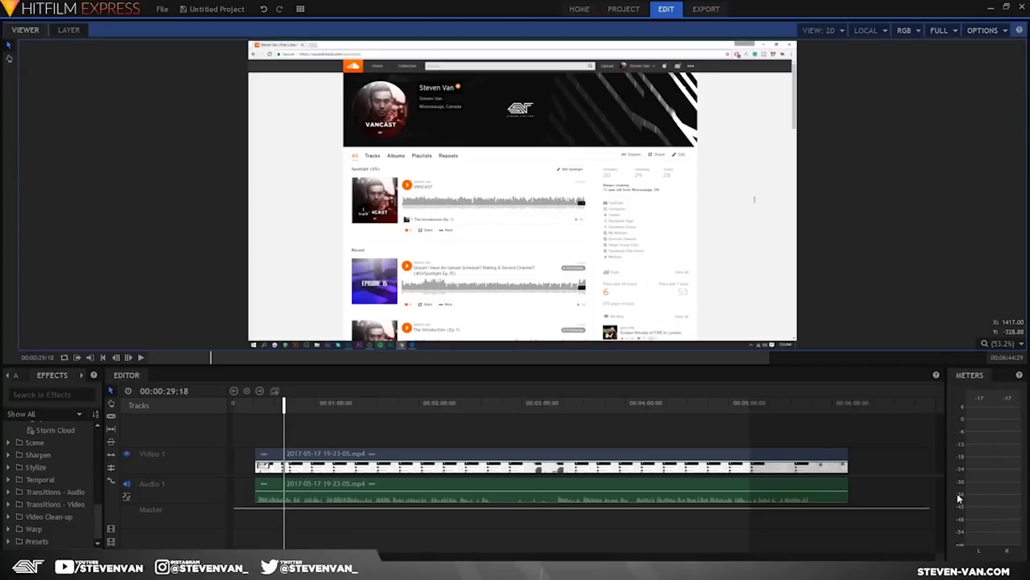
{"action": "left_click", "coordinate": [81, 376]}
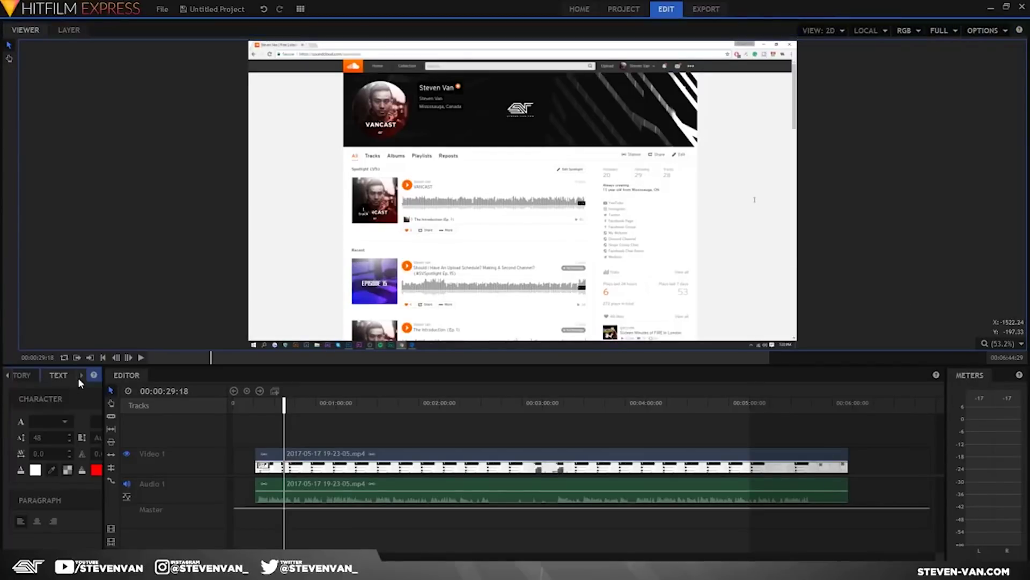
{"action": "left_click", "coordinate": [29, 381]}
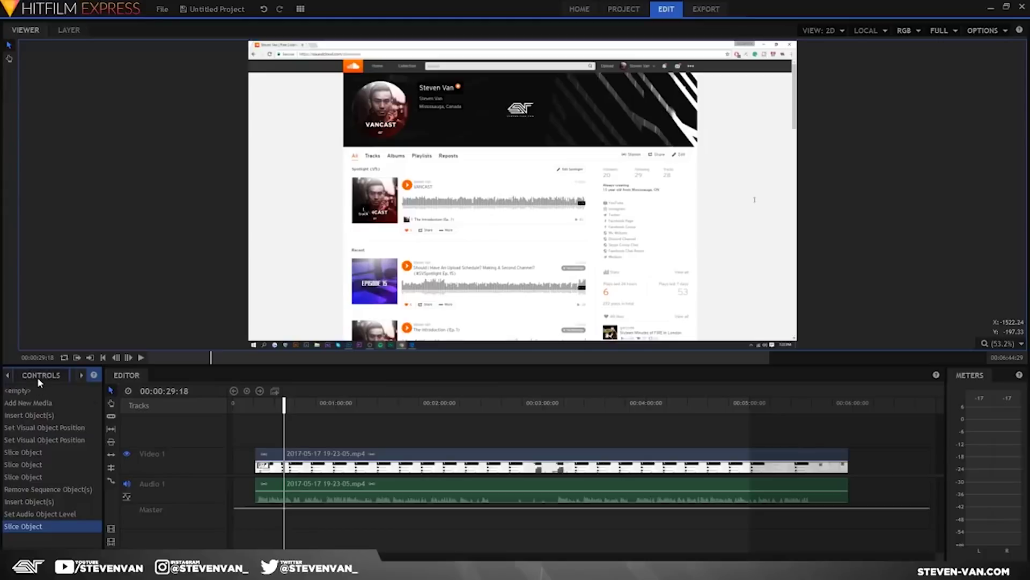
{"action": "left_click", "coordinate": [40, 381]}
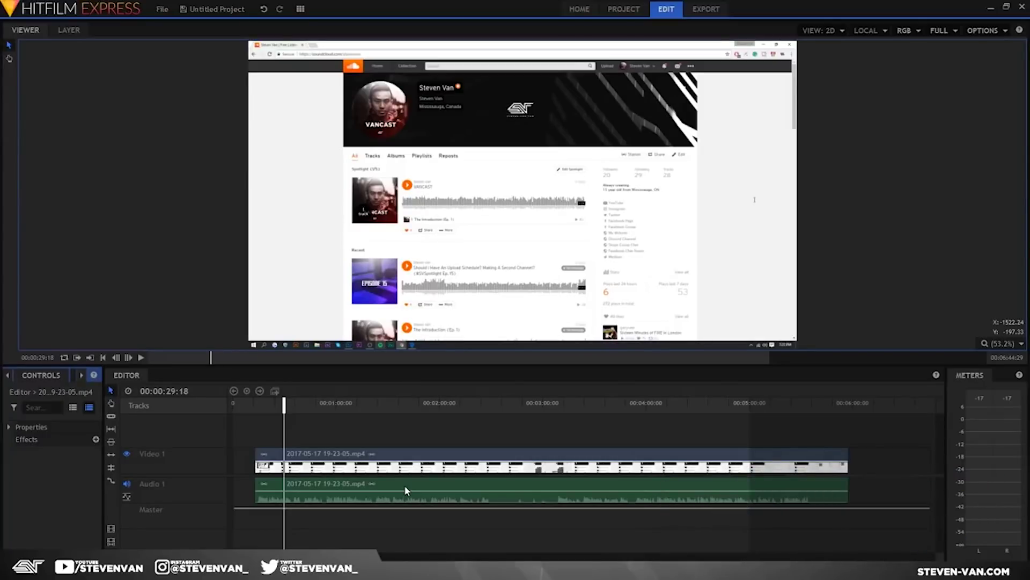
Move the playhead to the clip's end and add the whole timeline to the export queue.
{"action": "left_click", "coordinate": [254, 407]}
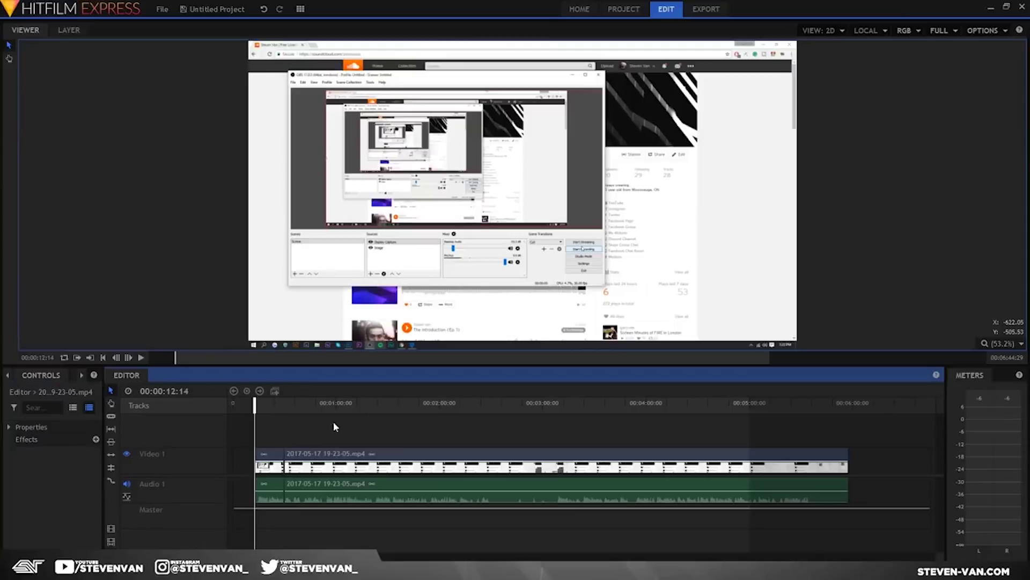
{"action": "left_click_drag", "start_coordinate": [845, 406], "coordinate": [855, 407]}
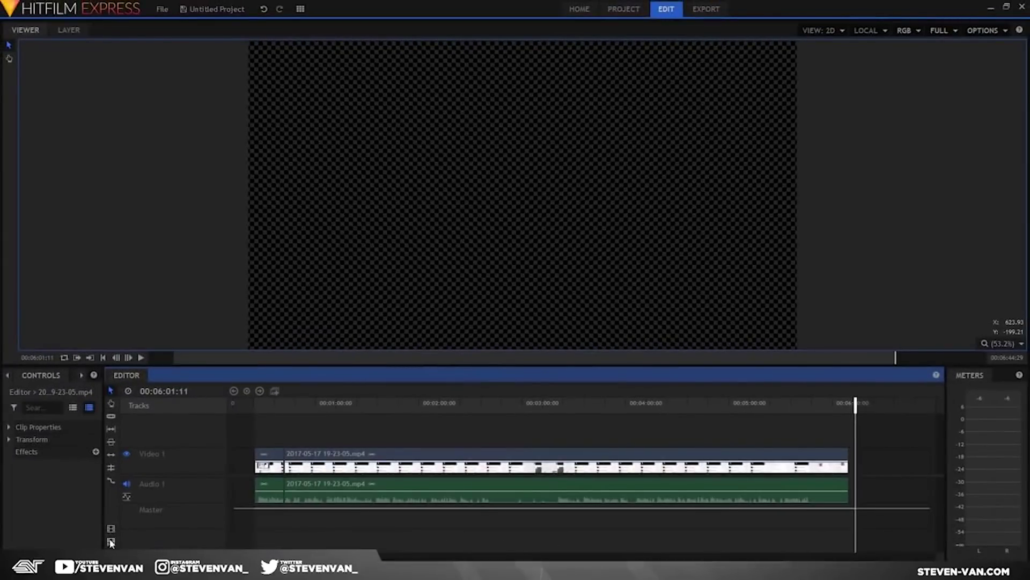
{"action": "left_click", "coordinate": [111, 541]}
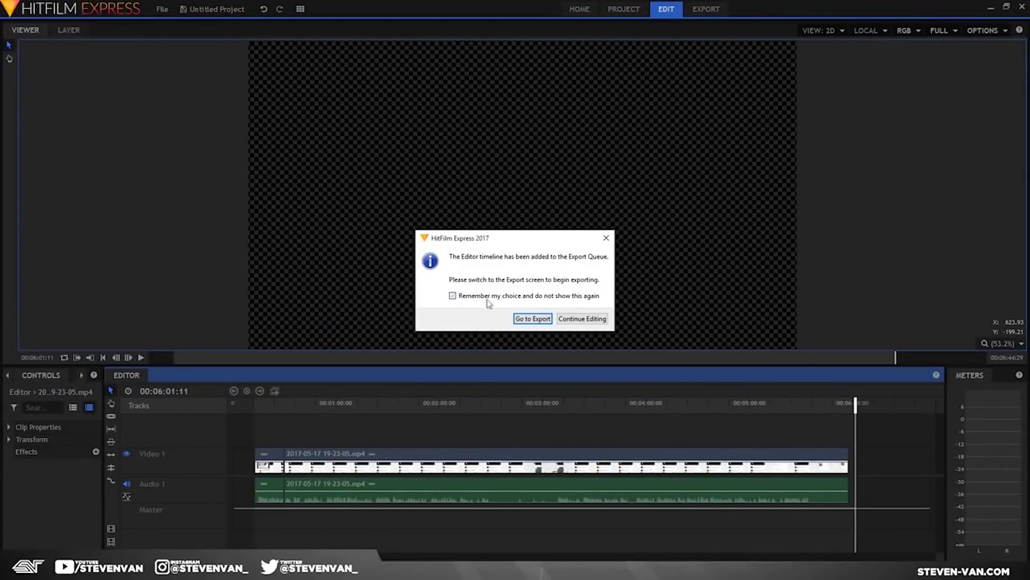
Apply the YouTube 1080p HD preset, save as Editor.mp4, and start exporting.
{"action": "left_click", "coordinate": [533, 318]}
{"action": "left_click_drag", "start_coordinate": [700, 94], "coordinate": [473, 59]}
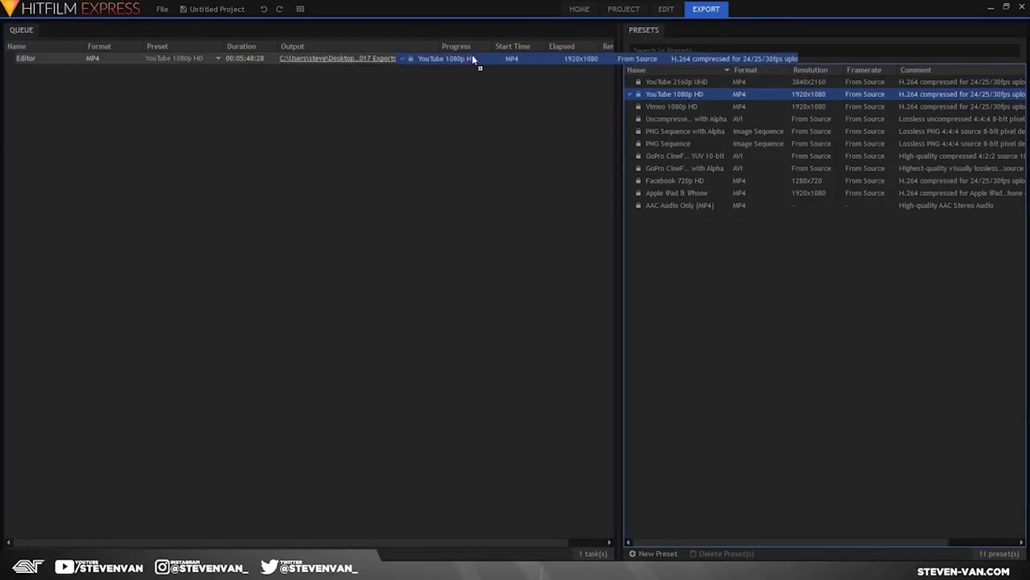
{"action": "right_click", "coordinate": [475, 60]}
{"action": "left_click", "coordinate": [485, 64]}
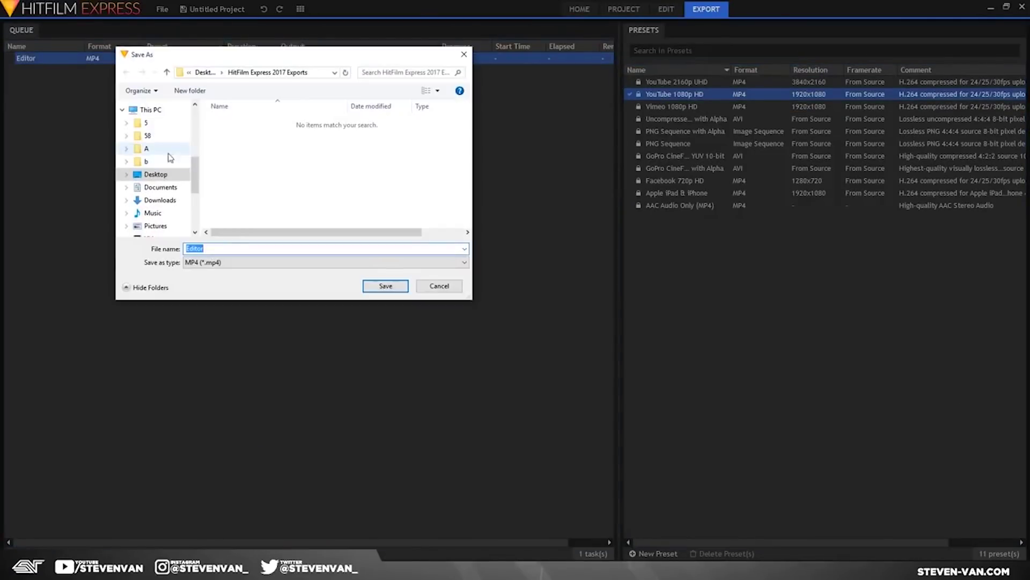
{"action": "left_click", "coordinate": [377, 285]}
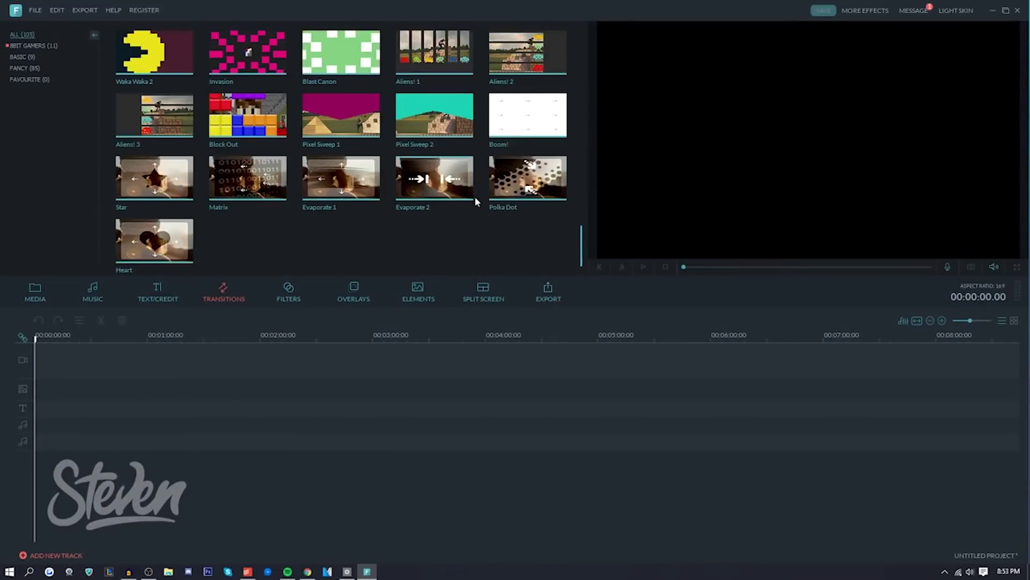
Drag the Gameplay clip from My Album onto the start of the video track.
{"action": "scroll", "coordinate": [452, 198], "scroll_direction": "up", "scroll_amount": 2}
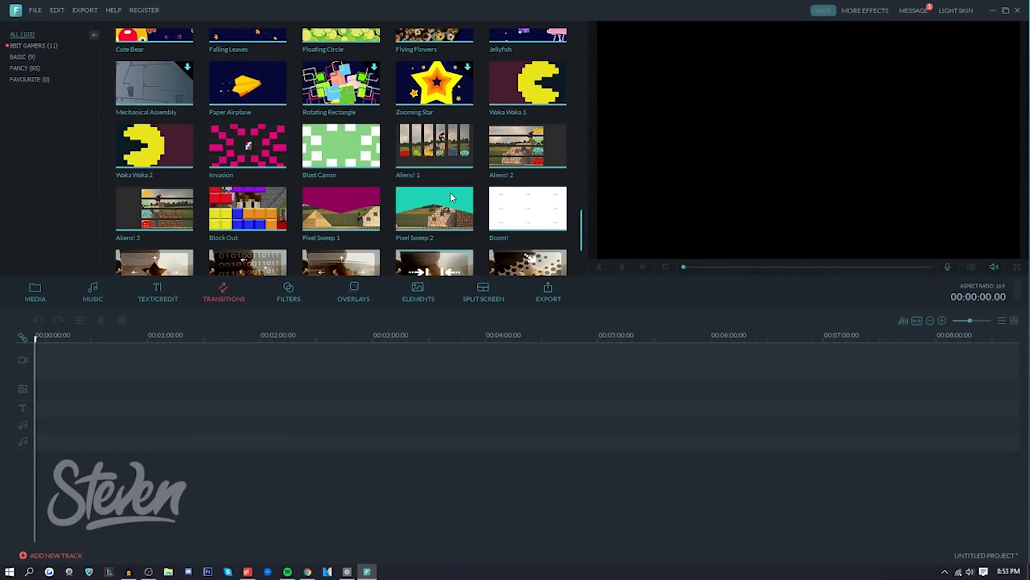
{"action": "scroll", "coordinate": [452, 197], "scroll_direction": "up", "scroll_amount": 3}
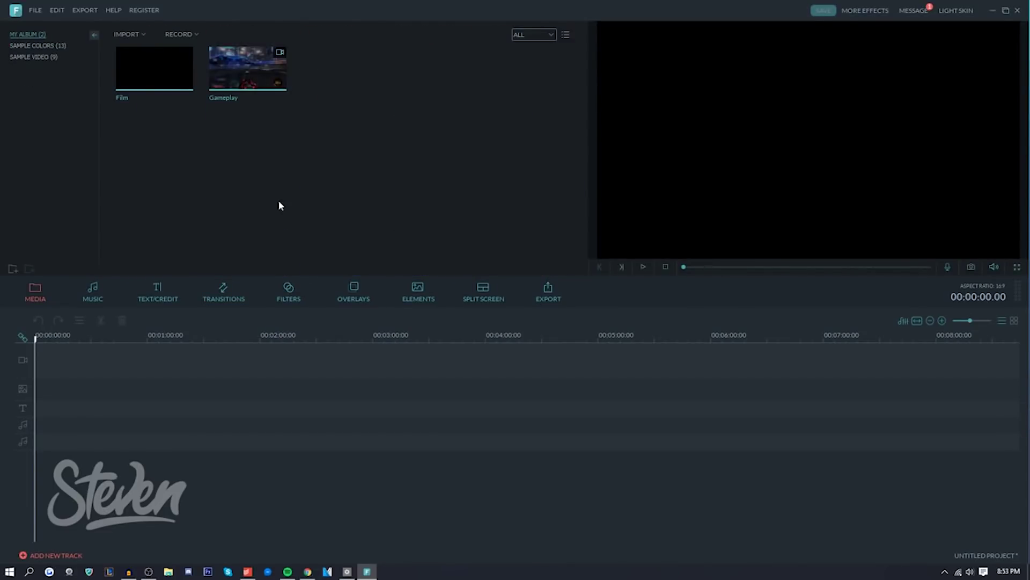
{"action": "mouse_move", "coordinate": [36, 338]}
{"action": "left_mouse_down"}
{"action": "mouse_move", "coordinate": [551, 338]}
{"action": "mouse_move", "coordinate": [35, 345]}
{"action": "left_mouse_up"}
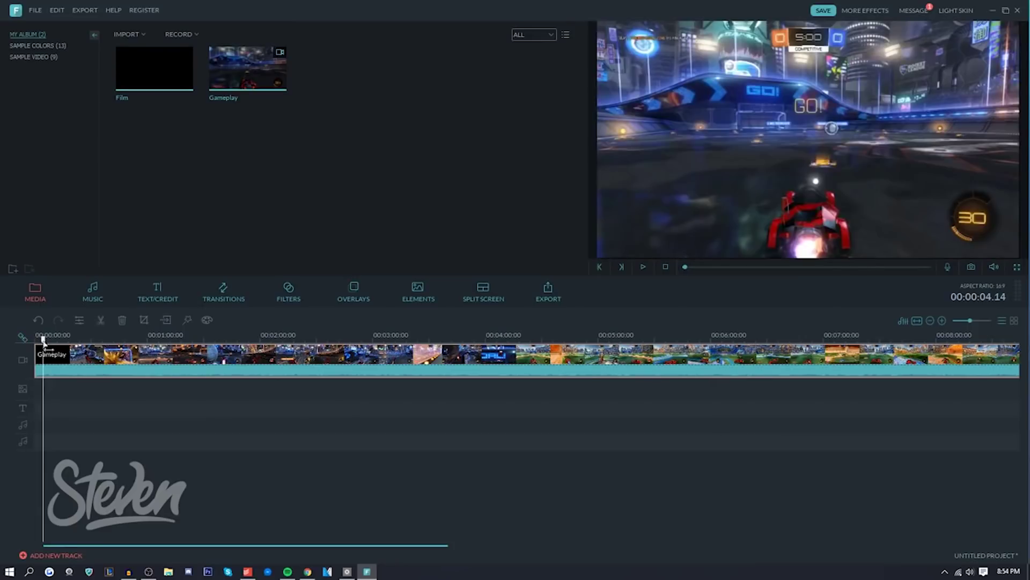
Add the Pixel Party Opener title at the start and preview it.
{"action": "left_click", "coordinate": [157, 292]}
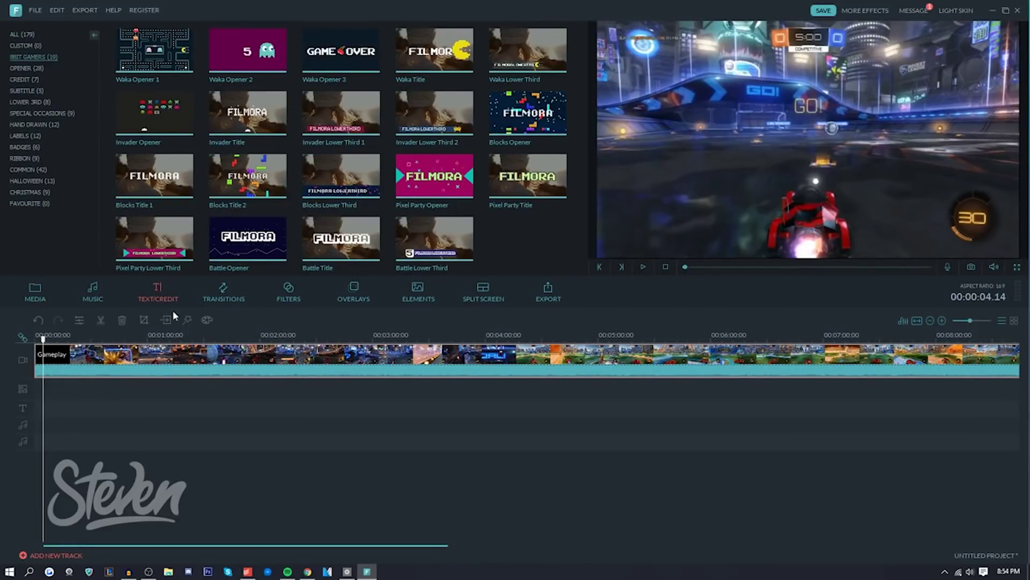
{"action": "left_click", "coordinate": [448, 200]}
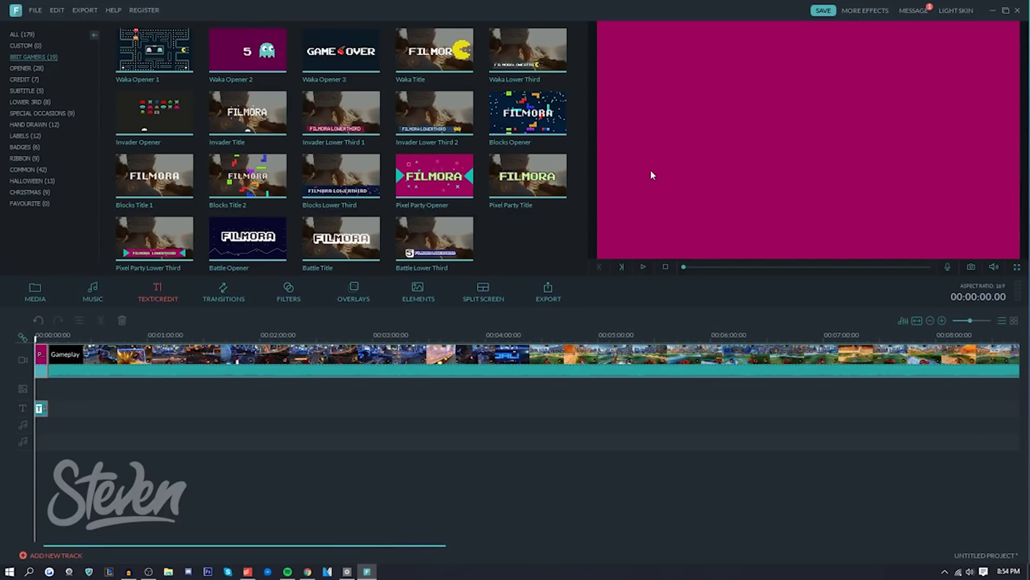
{"action": "left_click", "coordinate": [643, 267]}
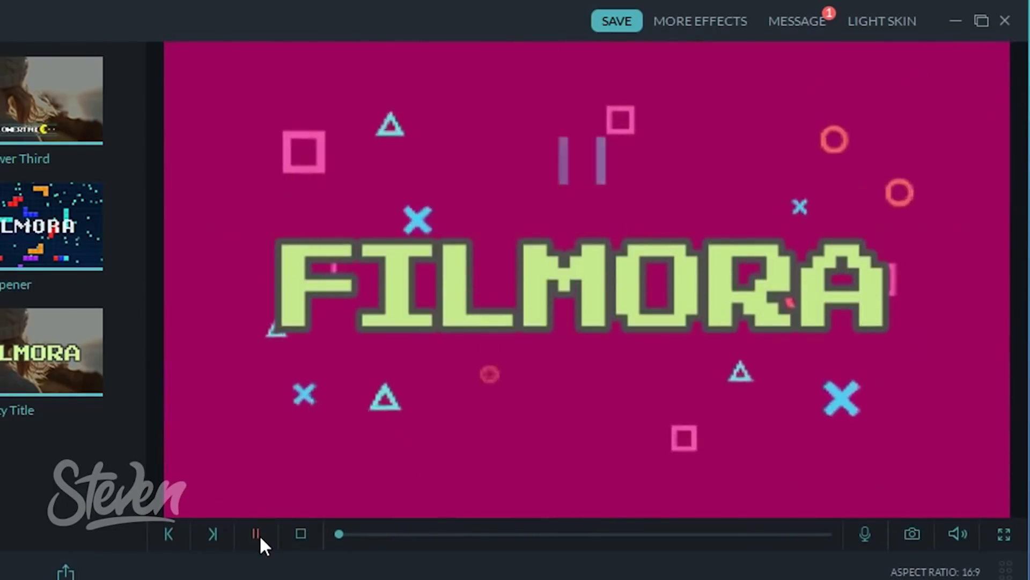
{"action": "left_click", "coordinate": [256, 533]}
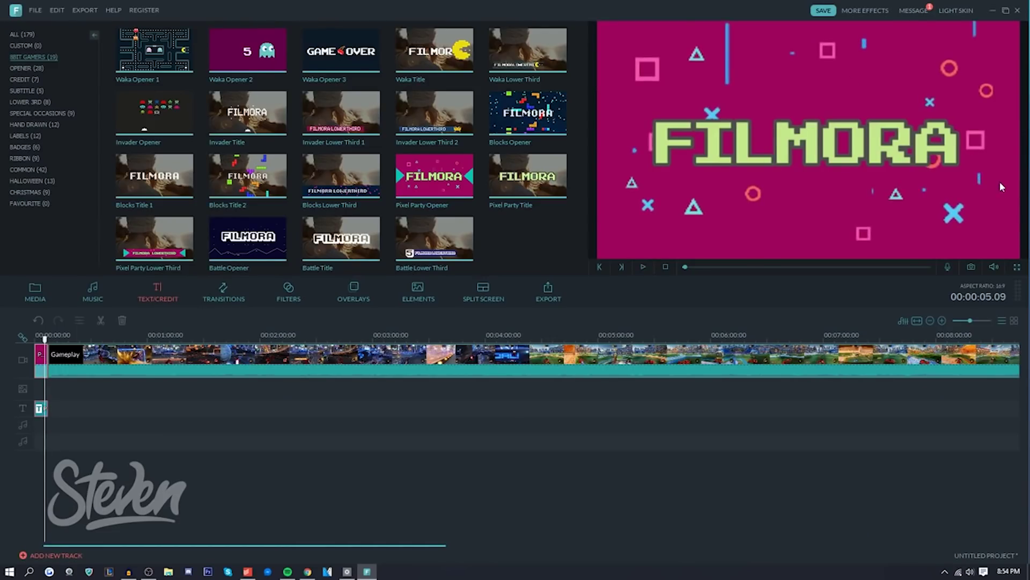
Retype FILMORA as the creator's name, centre it, and add a lower-third title a few seconds in.
{"action": "double_click", "coordinate": [40, 408]}
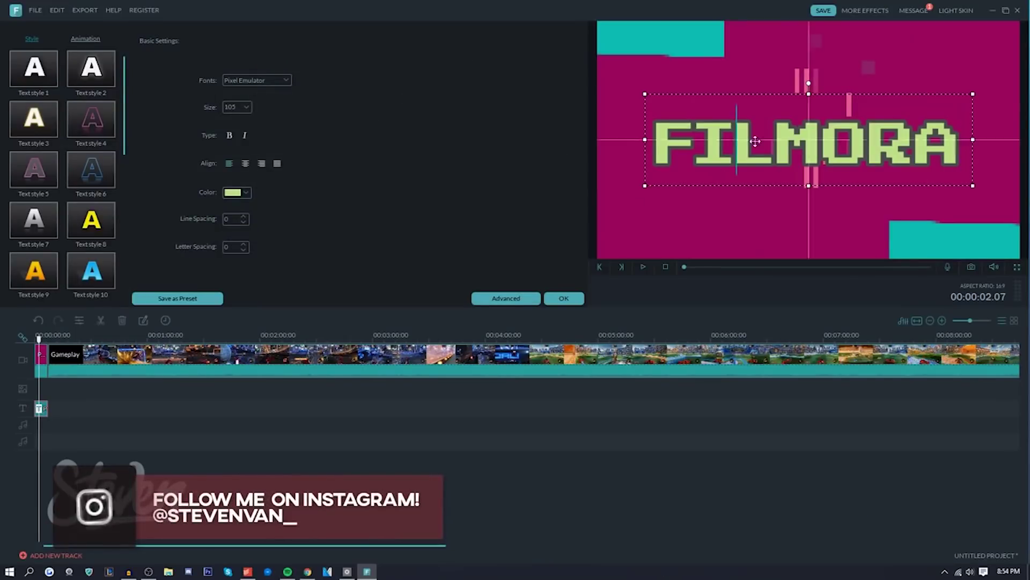
{"action": "double_click", "coordinate": [755, 141]}
{"action": "type", "text": "STEVENVAN"}
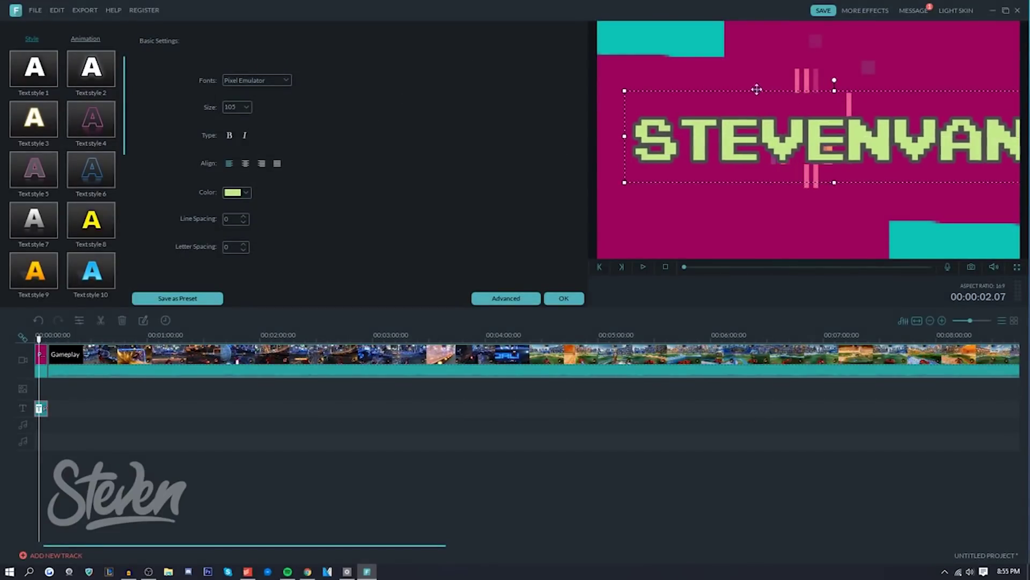
{"action": "left_click_drag", "start_coordinate": [756, 89], "coordinate": [741, 92]}
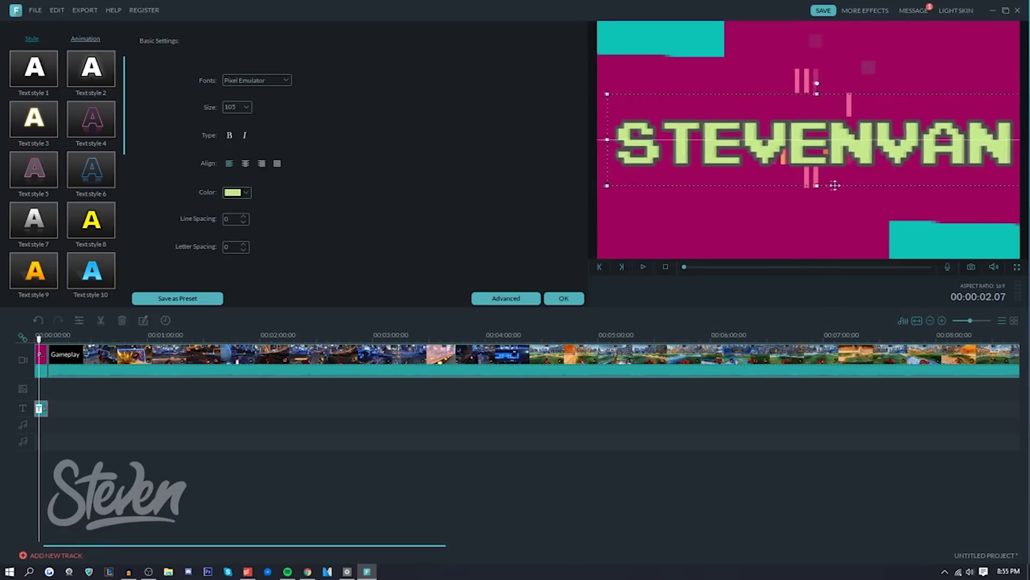
{"action": "left_click", "coordinate": [564, 297]}
{"action": "left_click_drag", "start_coordinate": [434, 238], "coordinate": [78, 409]}
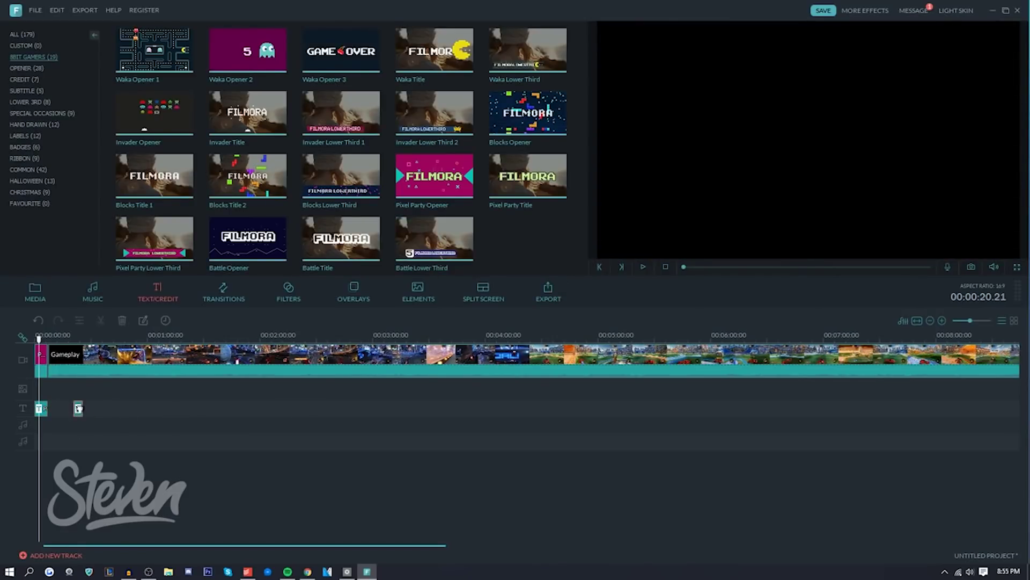
Add Gamer Music 4 from 8BIT GAMERS to the audio track and preview the intro.
{"action": "left_click", "coordinate": [644, 267]}
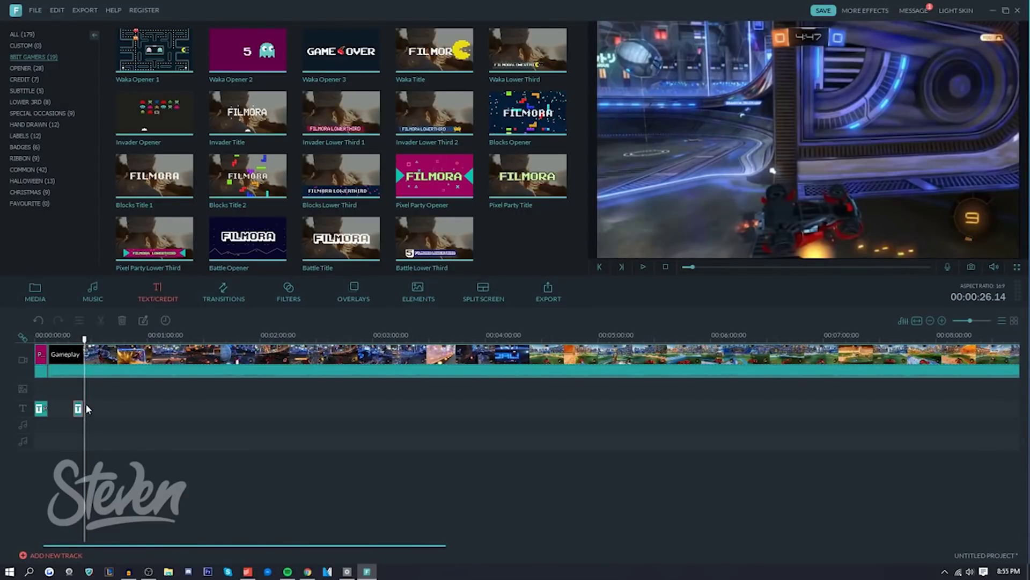
{"action": "left_click", "coordinate": [92, 293]}
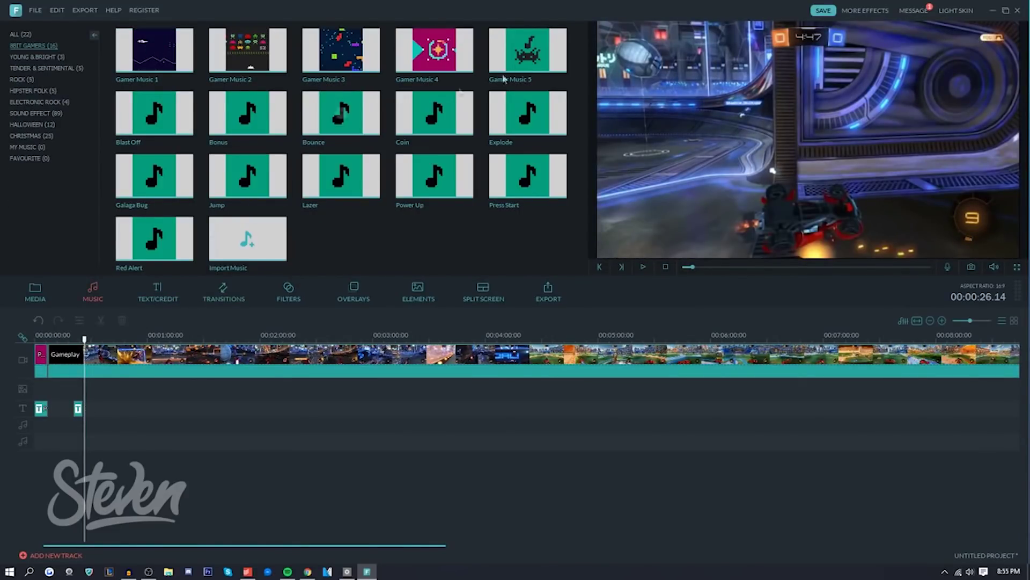
{"action": "left_click_drag", "start_coordinate": [434, 51], "coordinate": [40, 425]}
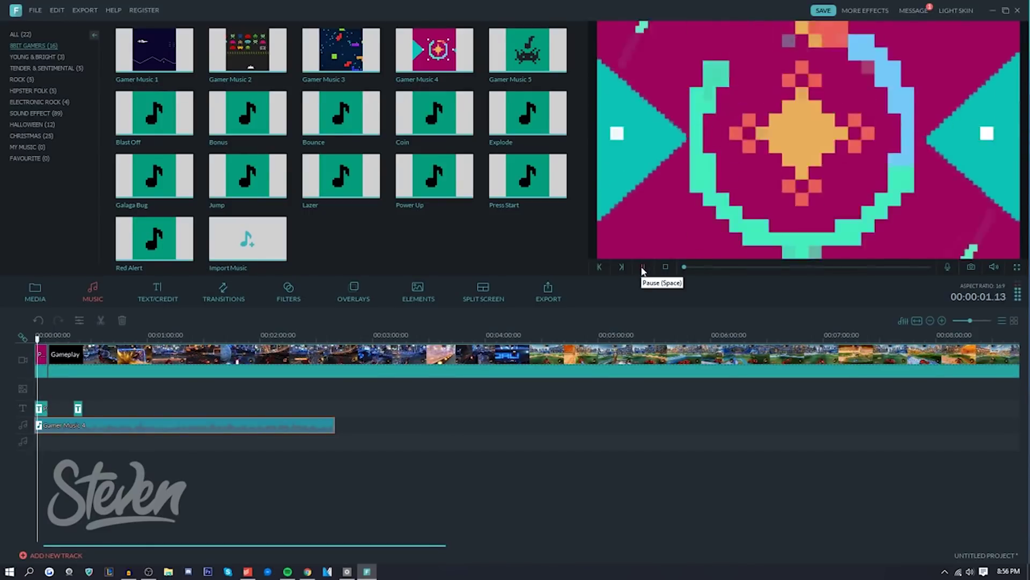
{"action": "left_click", "coordinate": [51, 336]}
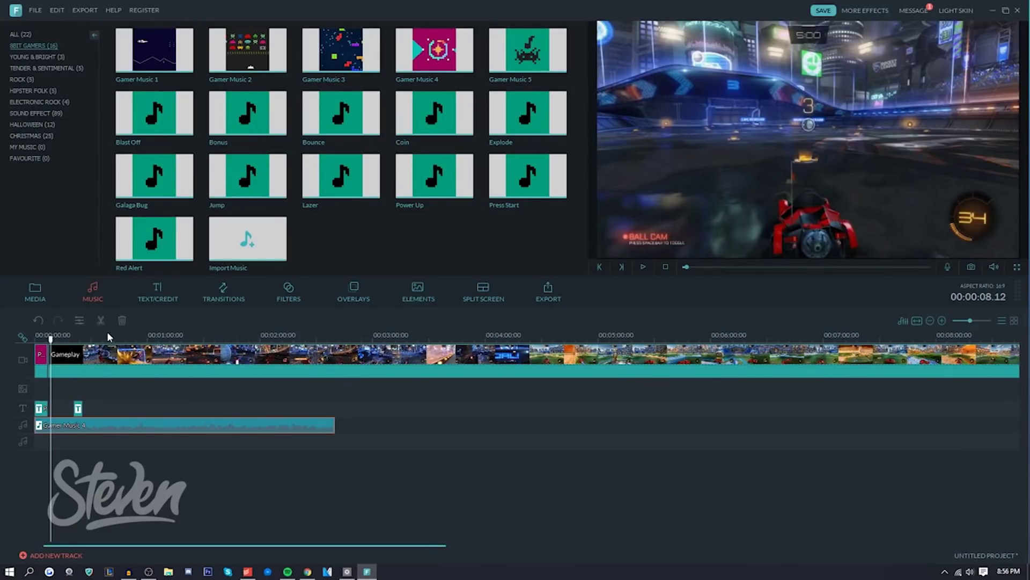
Add the Waka Waka 1 transition near the opener and play back the intro.
{"action": "left_click", "coordinate": [225, 294]}
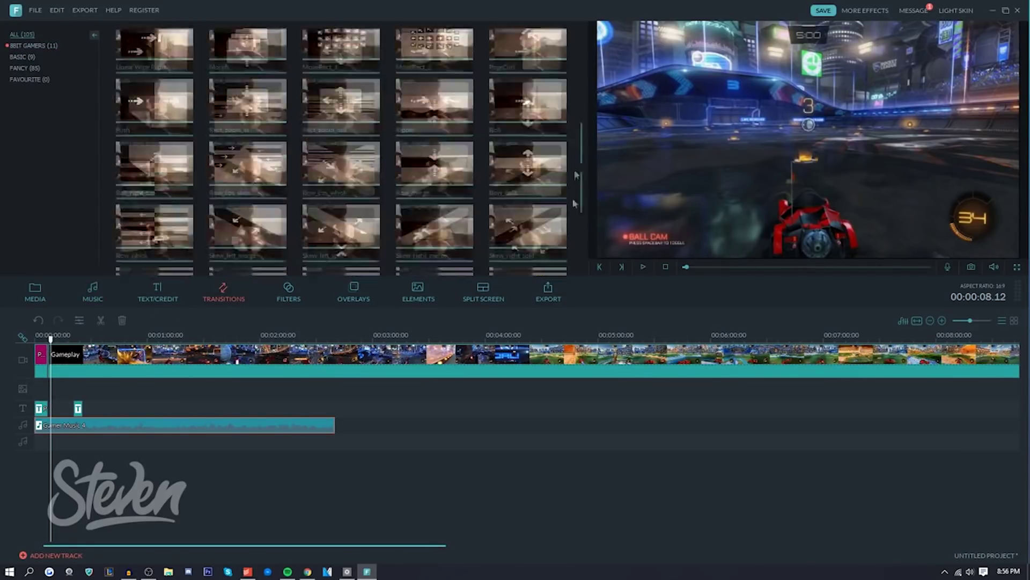
{"action": "scroll", "coordinate": [577, 176], "scroll_direction": "down", "scroll_amount": 5}
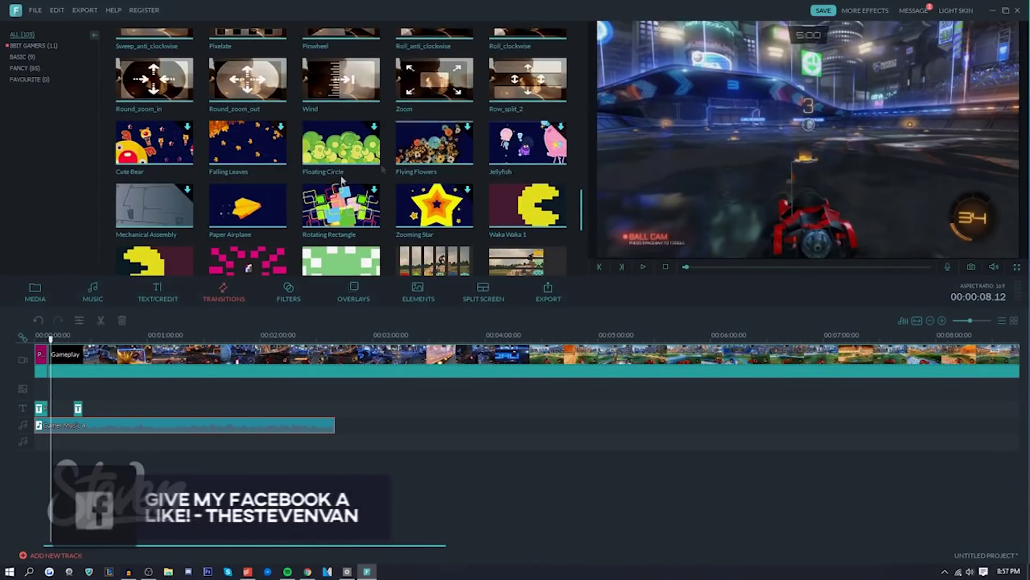
{"action": "left_click_drag", "start_coordinate": [528, 205], "coordinate": [78, 398]}
{"action": "left_click", "coordinate": [47, 338]}
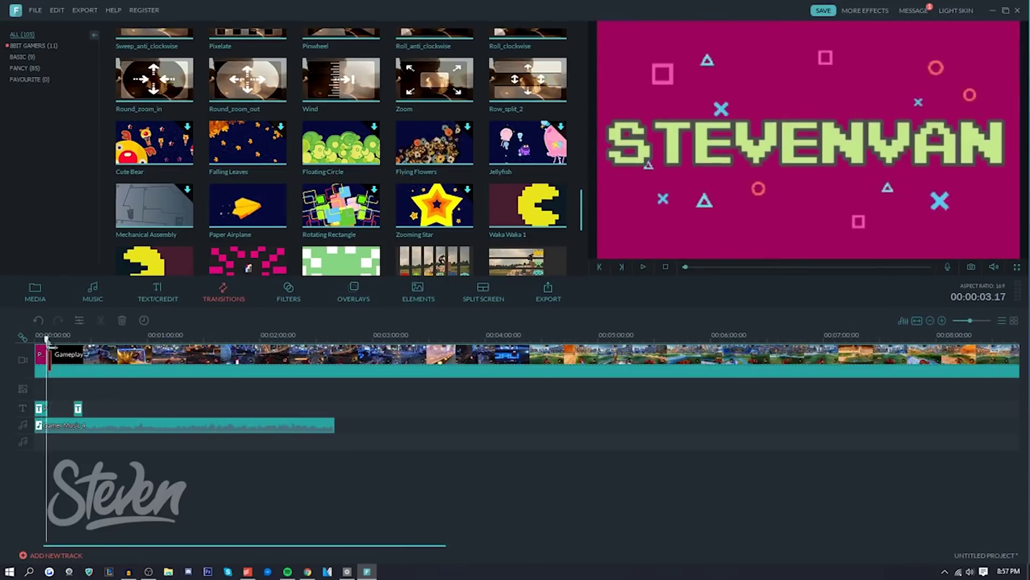
{"action": "left_click", "coordinate": [643, 267]}
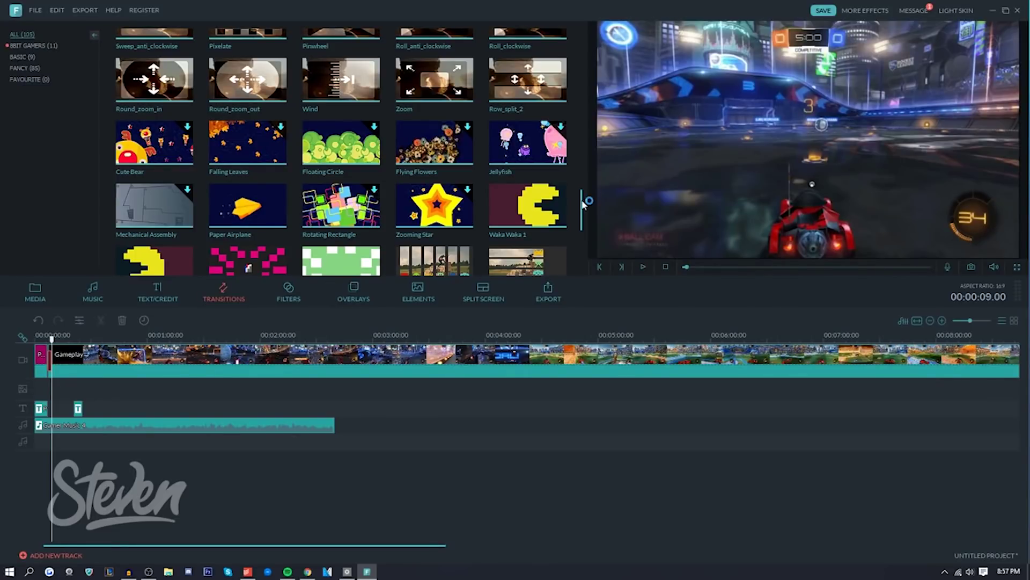
Apply the 8BIT GAMERS Pixelate filter to the gameplay around 3:15 and preview it.
{"action": "scroll", "coordinate": [91, 231], "scroll_direction": "down", "scroll_amount": 3}
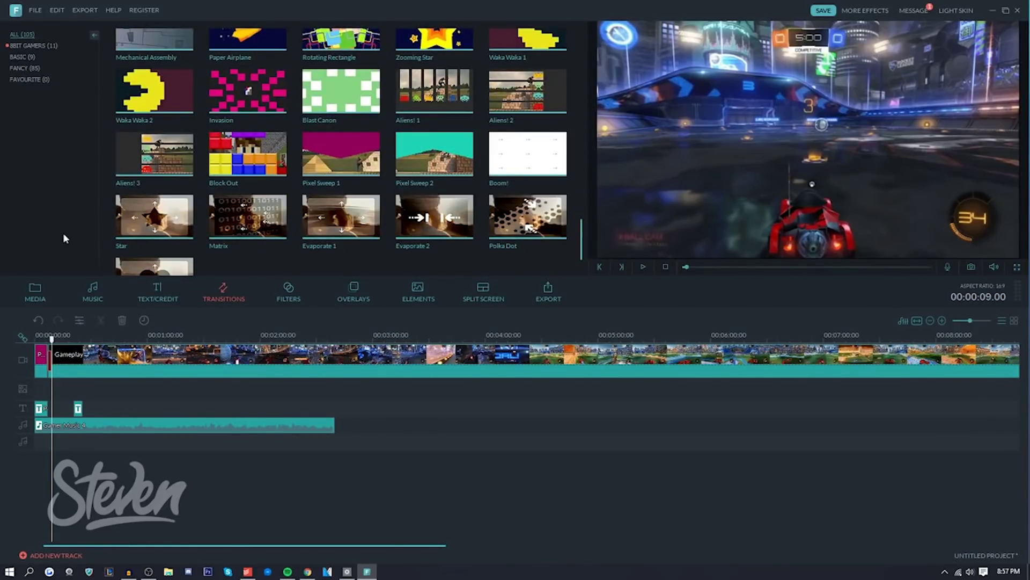
{"action": "left_click", "coordinate": [288, 292]}
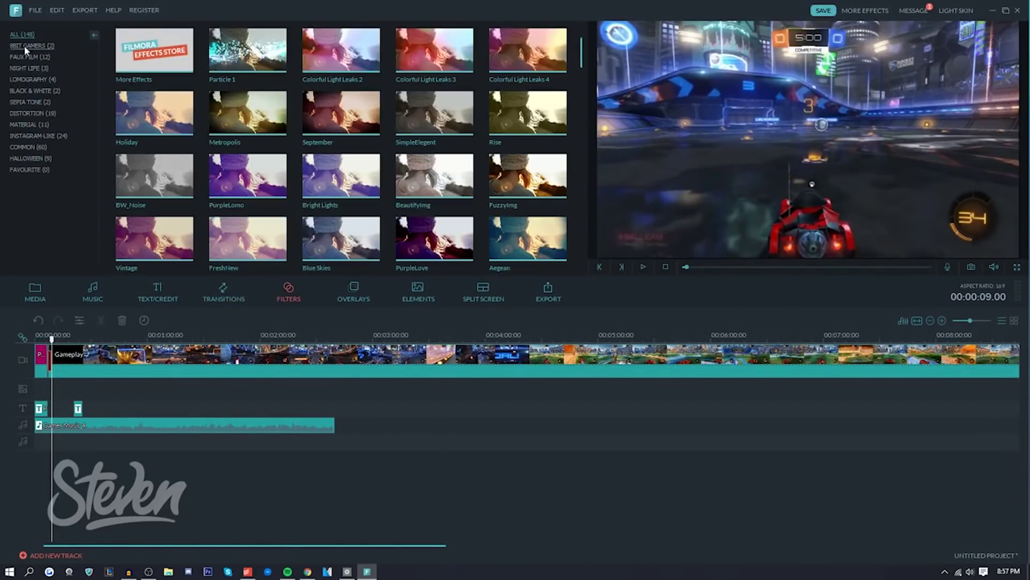
{"action": "left_click", "coordinate": [32, 46]}
{"action": "left_click_drag", "start_coordinate": [155, 49], "coordinate": [413, 369]}
{"action": "left_click", "coordinate": [642, 267]}
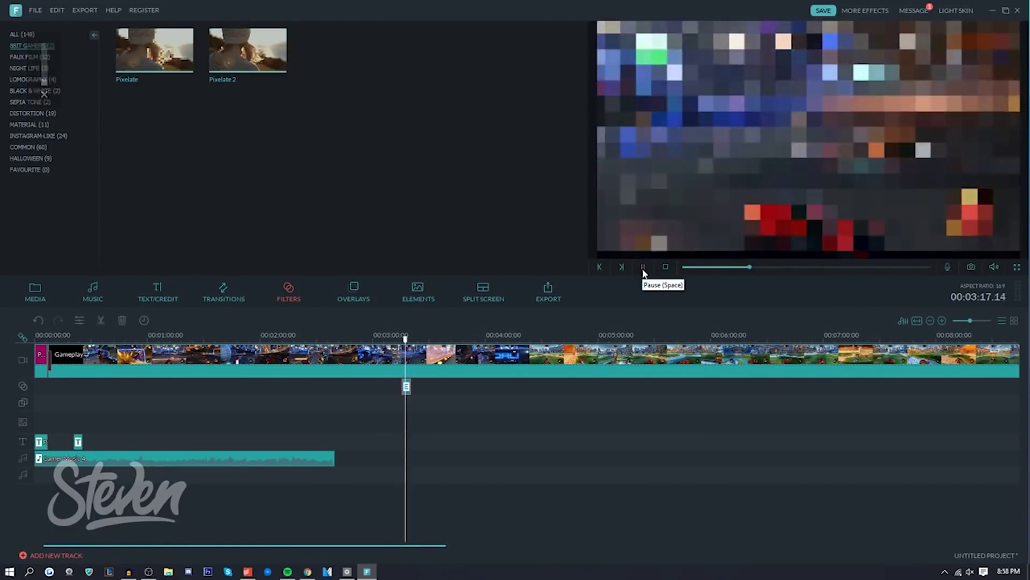
{"action": "left_click", "coordinate": [643, 267]}
{"action": "left_click", "coordinate": [354, 293]}
{"action": "left_click_drag", "start_coordinate": [406, 346], "coordinate": [311, 343]}
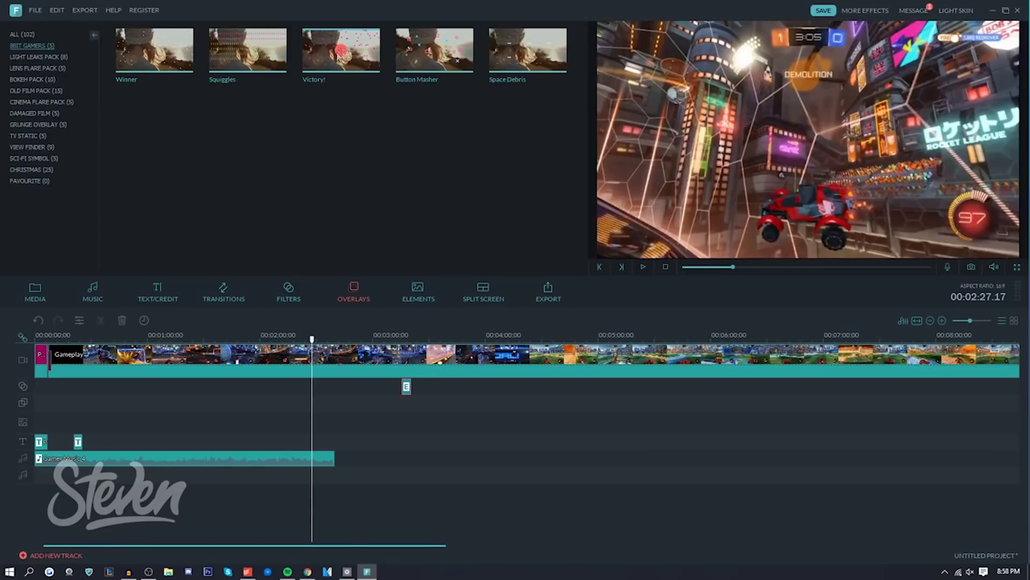
Add the Victory! overlay near 2:27 and preview that section.
{"action": "left_click_drag", "start_coordinate": [341, 51], "coordinate": [317, 390]}
{"action": "left_click", "coordinate": [643, 266]}
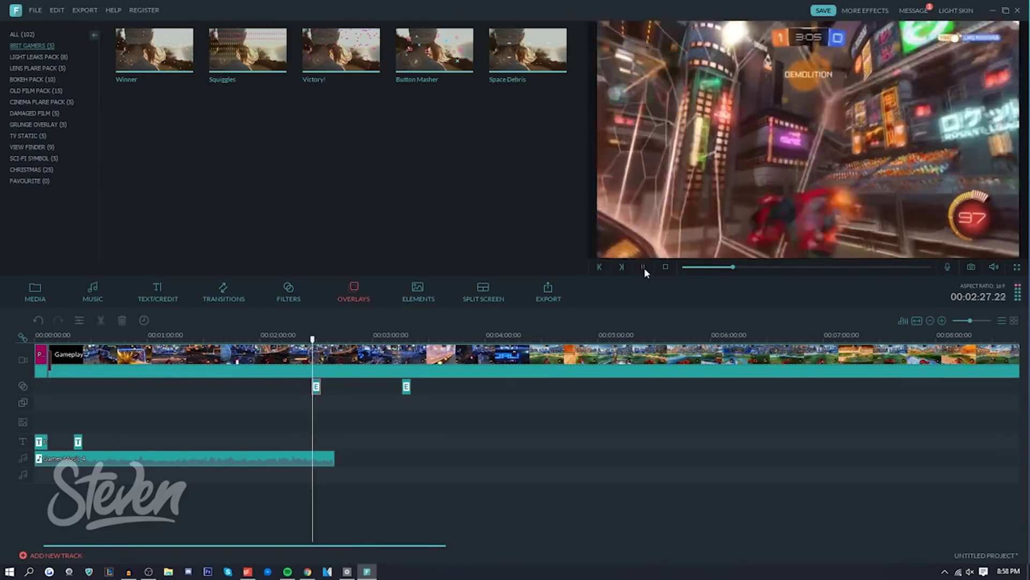
{"action": "left_click", "coordinate": [643, 266]}
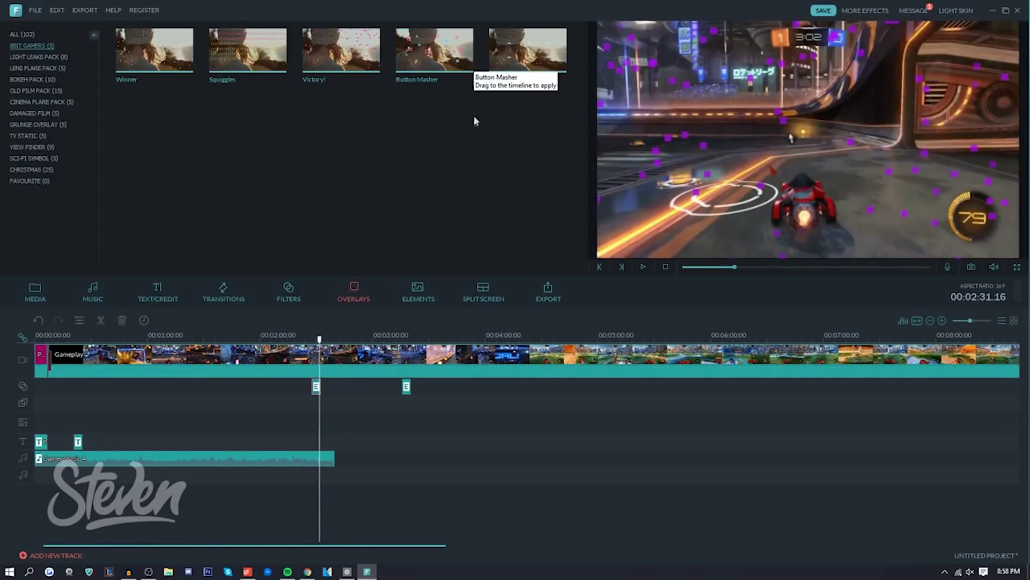
{"action": "mouse_move", "coordinate": [319, 339]}
{"action": "left_mouse_down"}
{"action": "mouse_move", "coordinate": [303, 339]}
{"action": "mouse_move", "coordinate": [392, 340]}
{"action": "mouse_move", "coordinate": [314, 339]}
{"action": "left_mouse_up"}
Place the 8BIT GAMERS Loading... element at 4:29 and Pixel Nova at 5:07, previewing each.
{"action": "left_click", "coordinate": [441, 289]}
{"action": "left_click", "coordinate": [43, 46]}
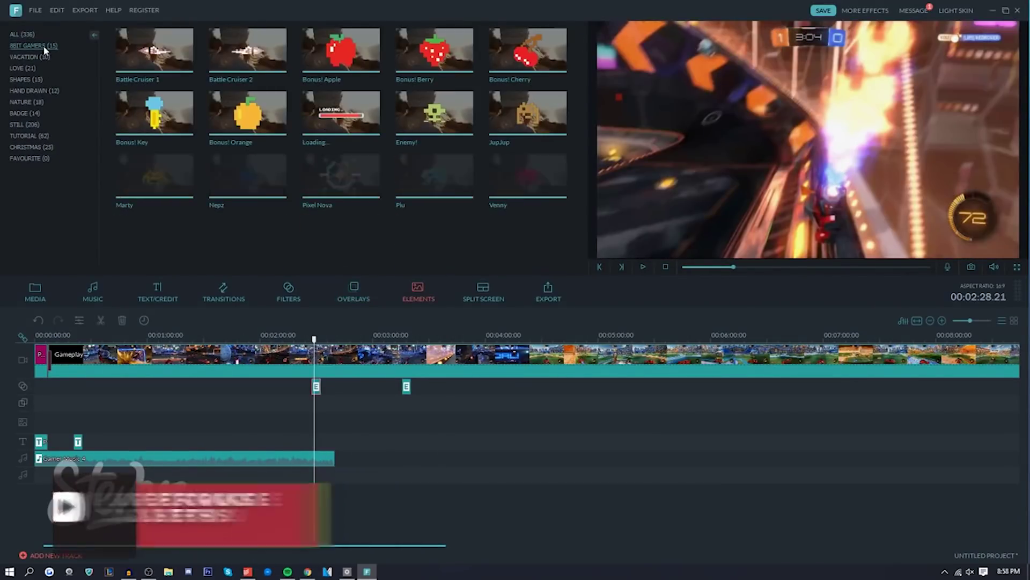
{"action": "left_click_drag", "start_coordinate": [340, 113], "coordinate": [542, 423]}
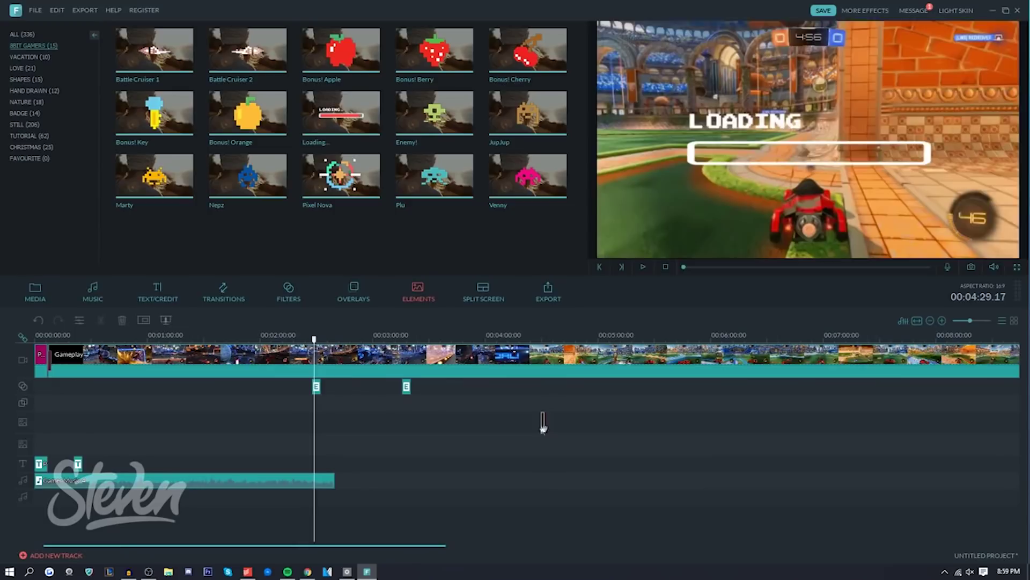
{"action": "left_click", "coordinate": [643, 267]}
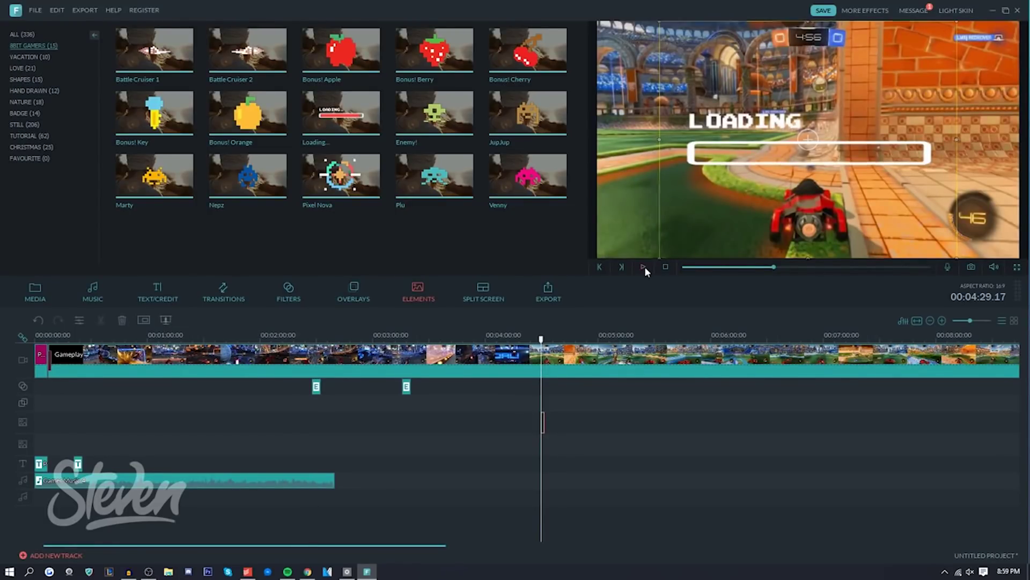
{"action": "left_click_drag", "start_coordinate": [341, 174], "coordinate": [612, 423]}
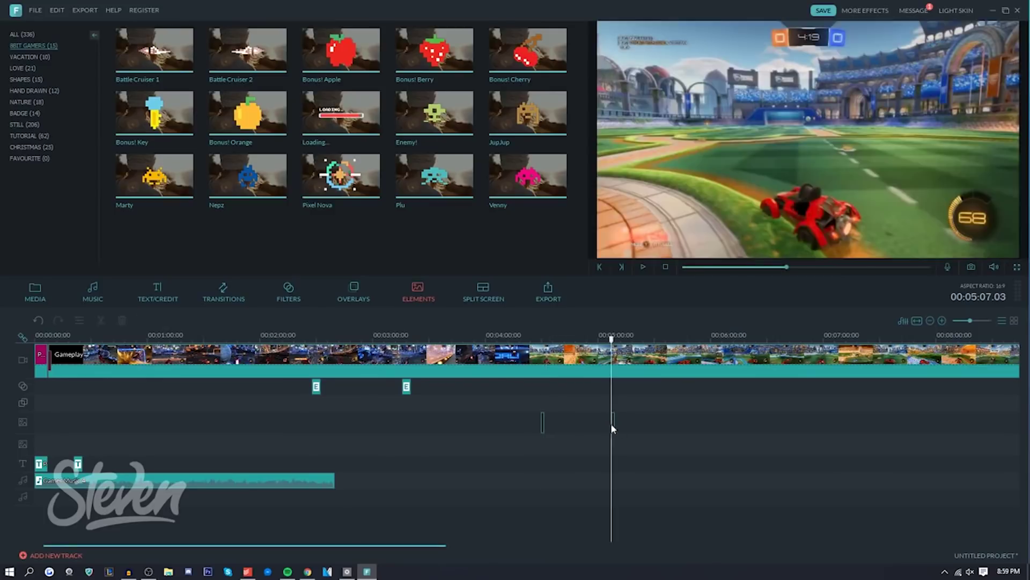
{"action": "left_click", "coordinate": [644, 267]}
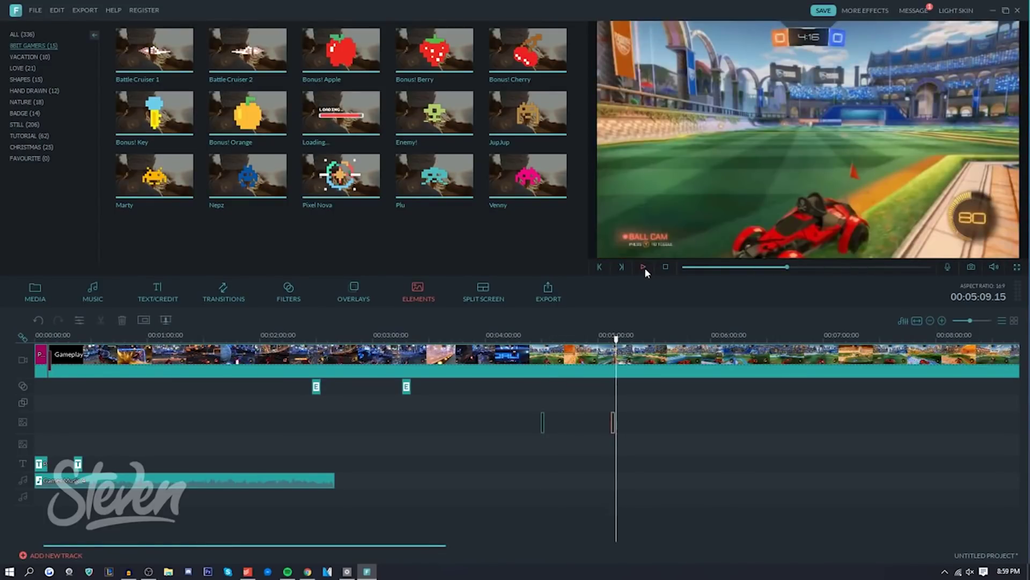